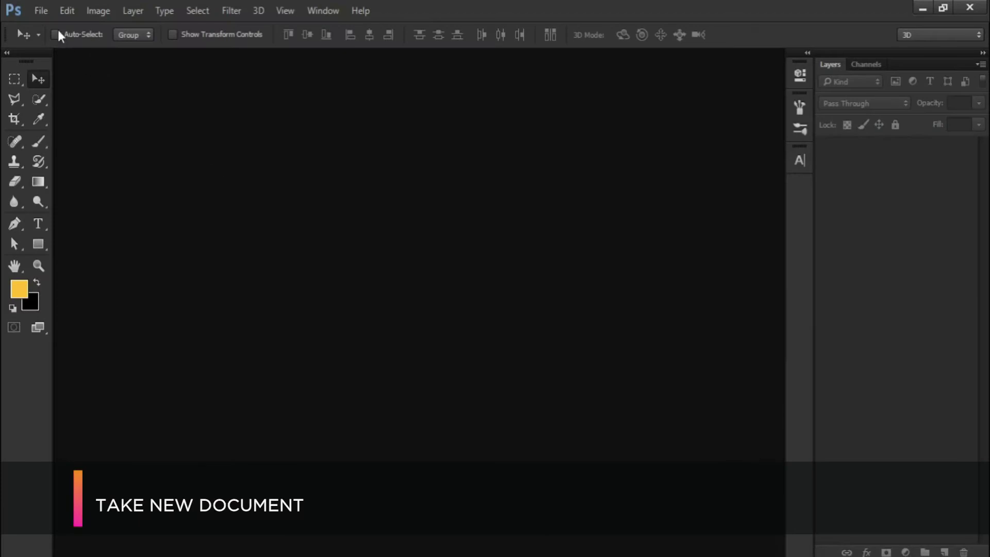
# - Create a new document 1080 pixels wide and 1080 pixels high
pyautogui.click(44, 27)
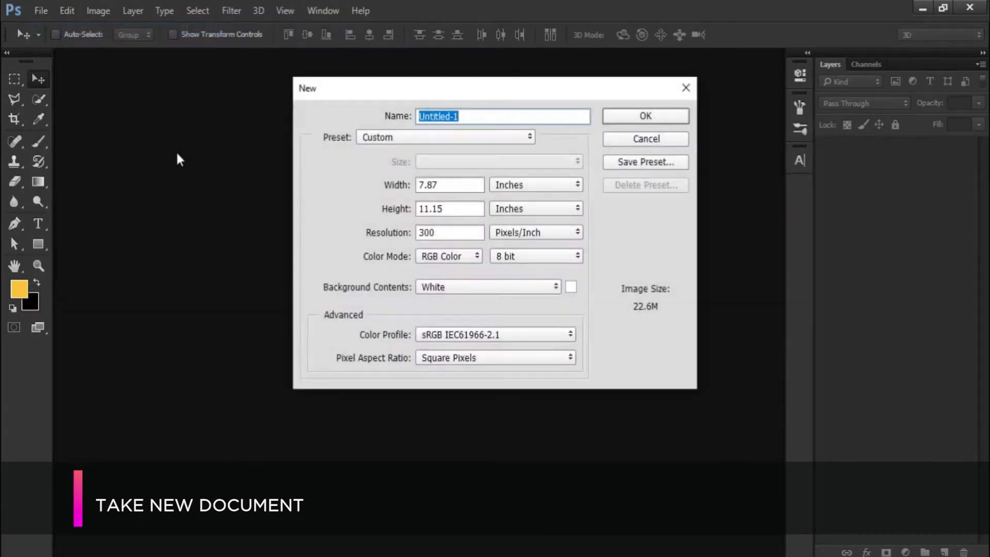
pyautogui.click(512, 183)
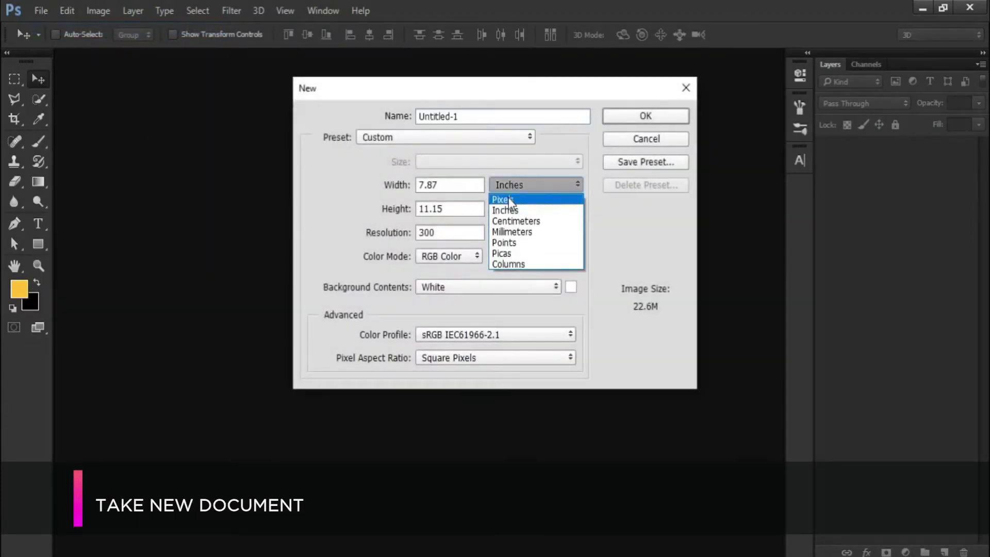
pyautogui.click(508, 195)
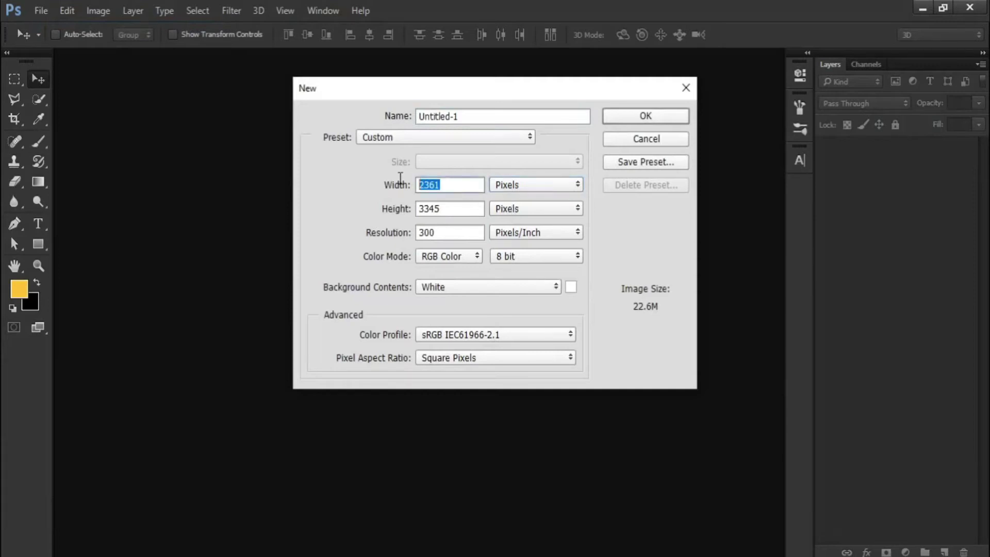
pyautogui.write('108108')
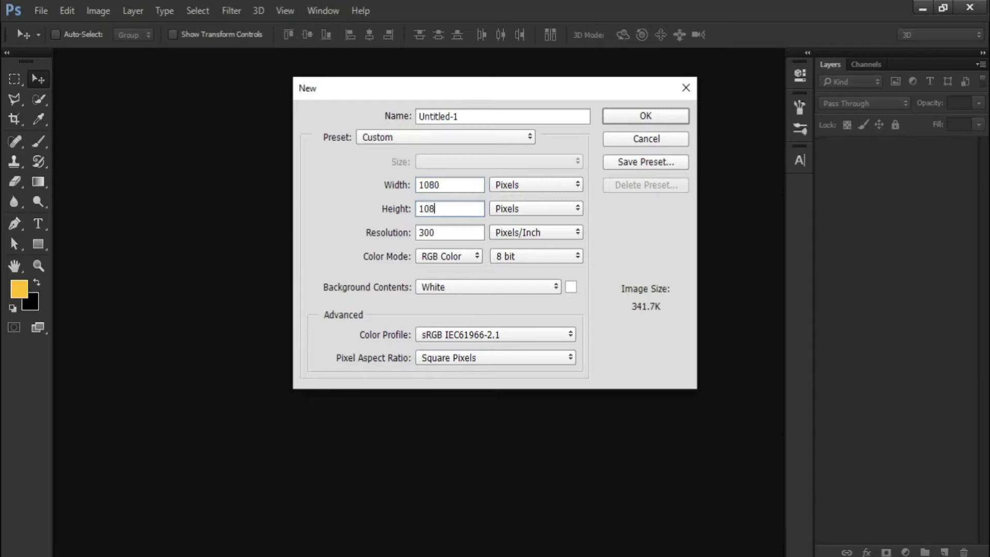
pyautogui.write('0')
pyautogui.click(645, 119)
pyautogui.hotkey('ctrl', '-')
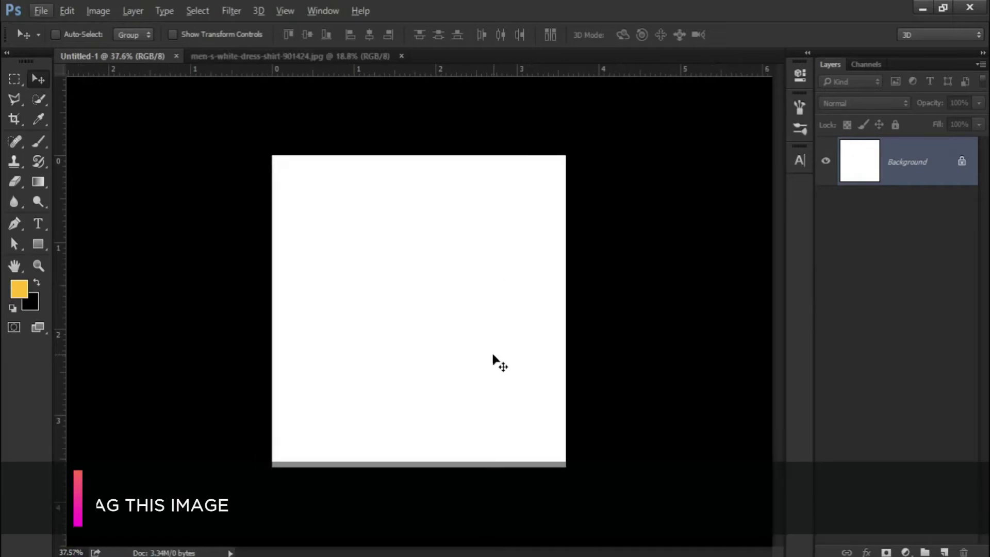
# - Bring the men-s-white-dress-shirt photo into the new document and convert its layer to a smart object
pyautogui.click(325, 61)
pyautogui.moveTo(372, 241); pyautogui.dragTo(327, 259)
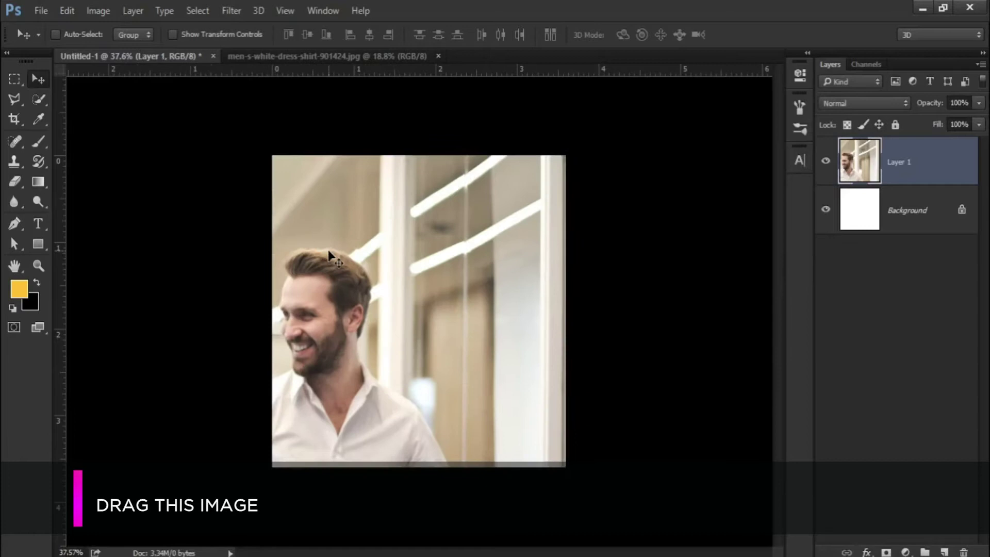
pyautogui.hotkey('ctrl', '-')
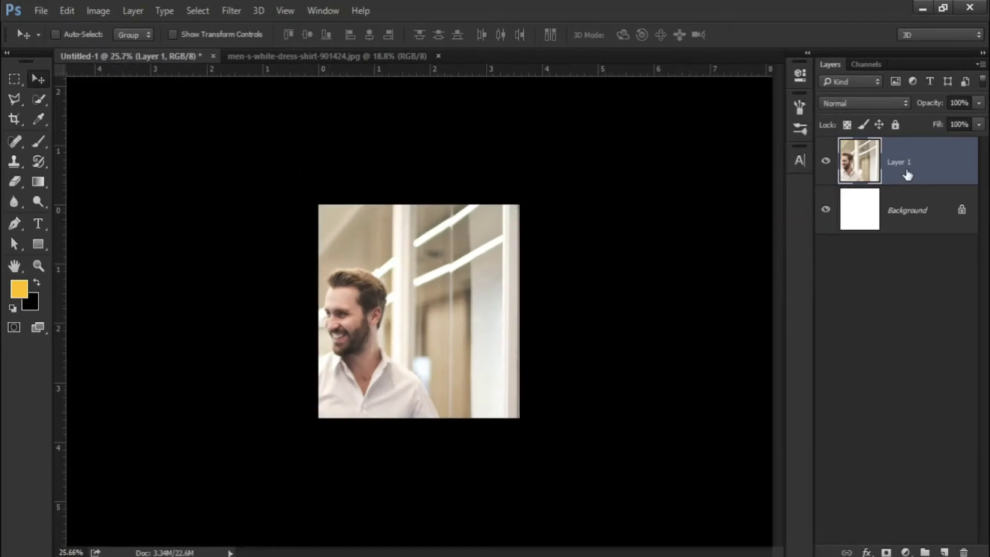
pyautogui.rightClick(908, 175)
pyautogui.click(711, 199)
# - Scale the photo layer down and position it so it covers the whole canvas with the man right of centre
pyautogui.hotkey('ctrl', 't')
pyautogui.hotkey('ctrl', '0')
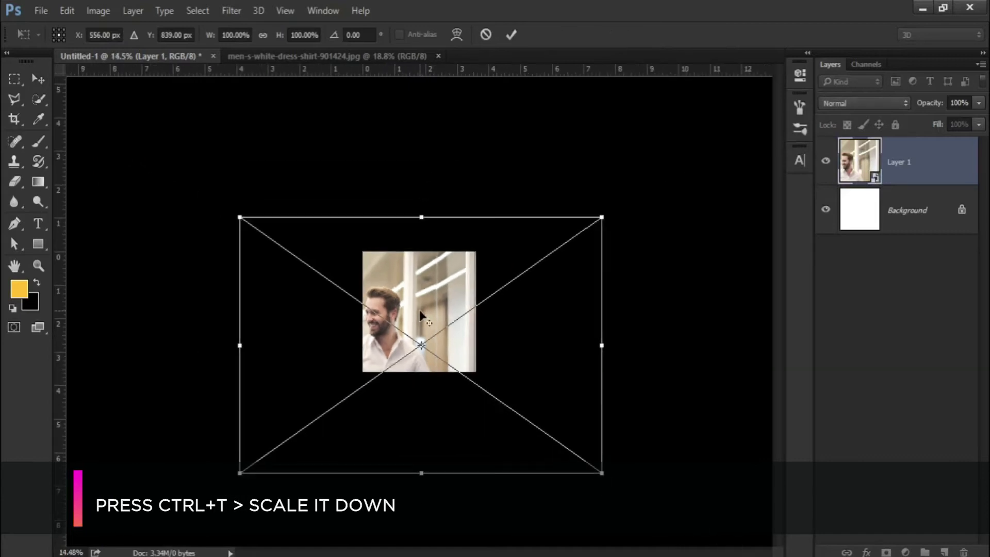
pyautogui.scroll(-1, 420, 309)
pyautogui.moveTo(391, 298); pyautogui.dragTo(493, 327)
pyautogui.moveTo(672, 473); pyautogui.dragTo(507, 372)
pyautogui.scroll(3, 433, 330)
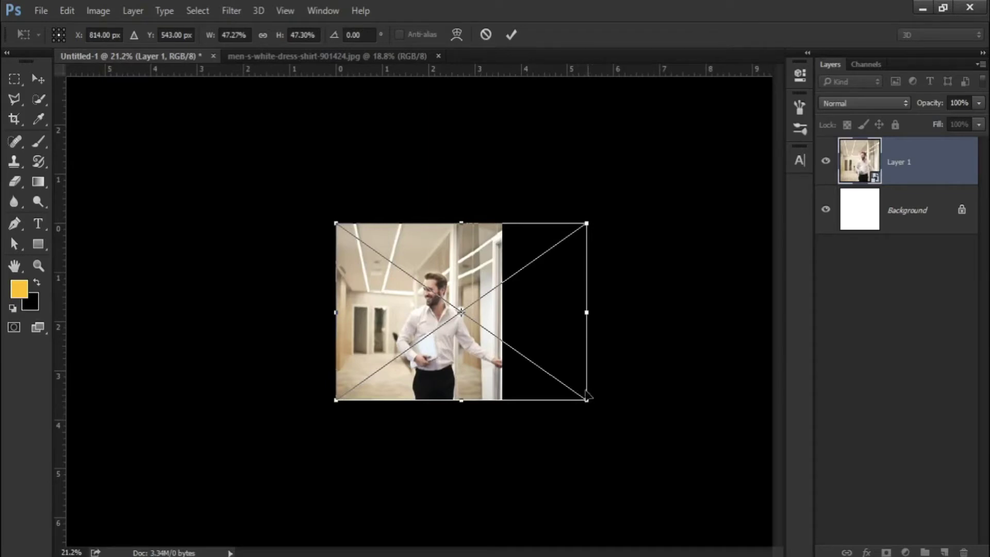
pyautogui.moveTo(587, 218); pyautogui.dragTo(618, 196)
pyautogui.press('Return')
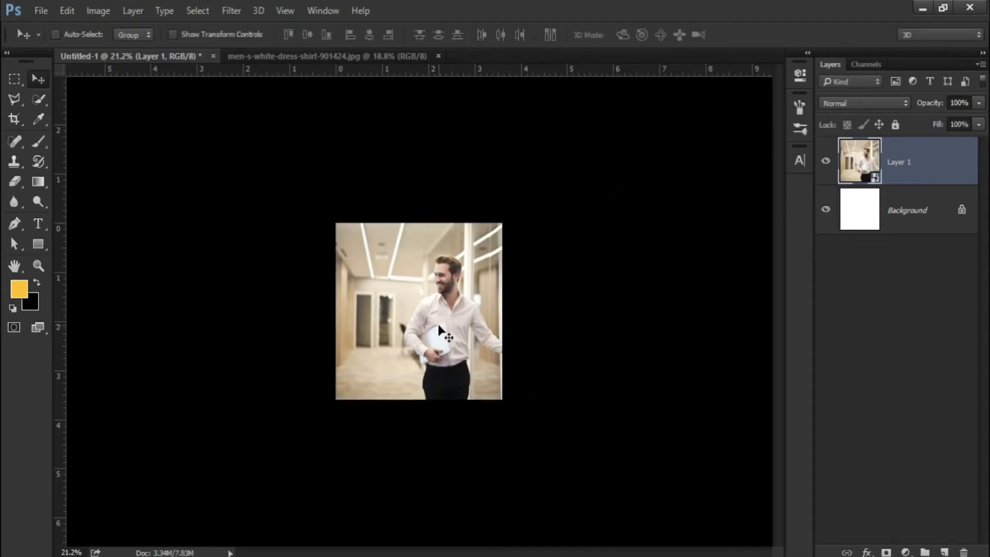
# - Rasterize the photo layer and turn it monochrome with a Black & White adjustment using the Default preset
pyautogui.scroll(3, 441, 330)
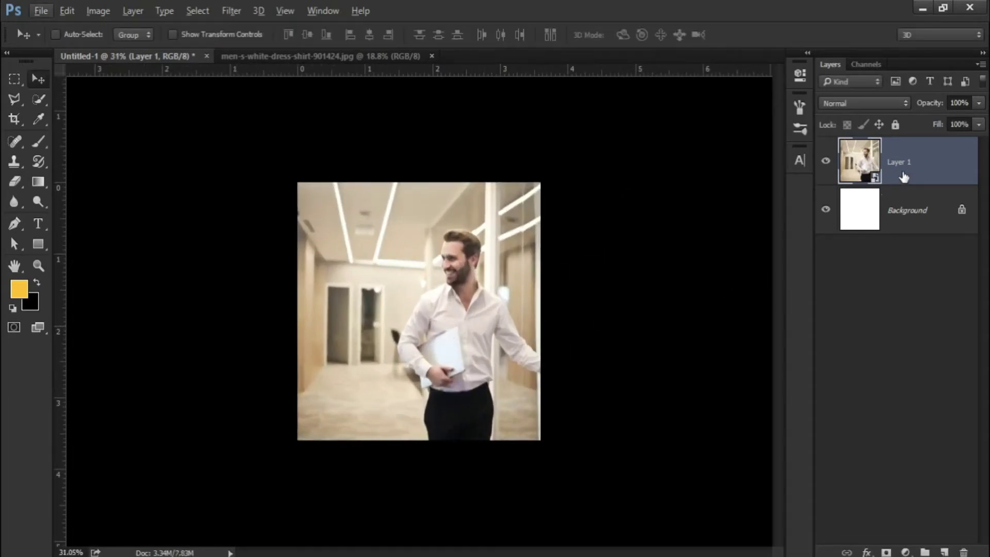
pyautogui.rightClick(904, 176)
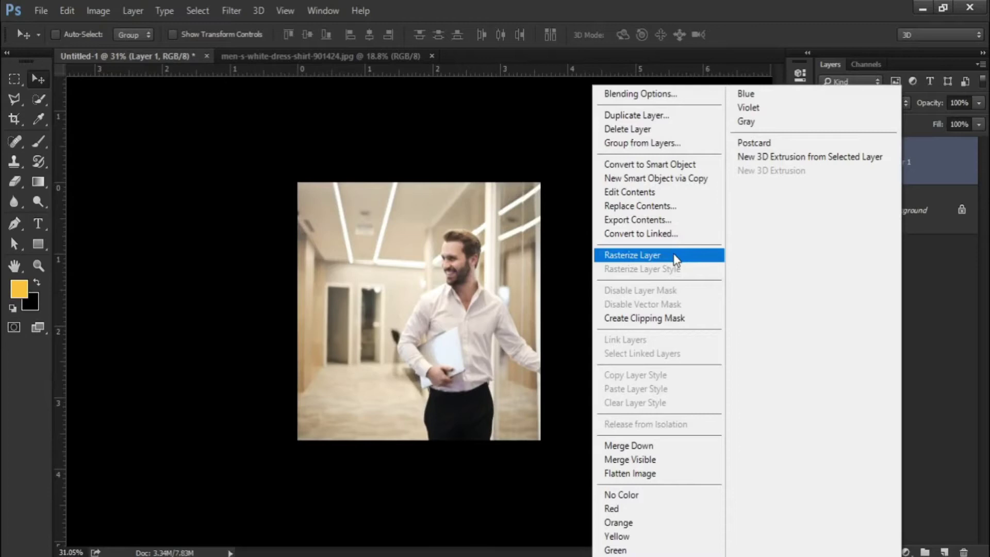
pyautogui.click(676, 256)
pyautogui.scroll(-1, 419, 284)
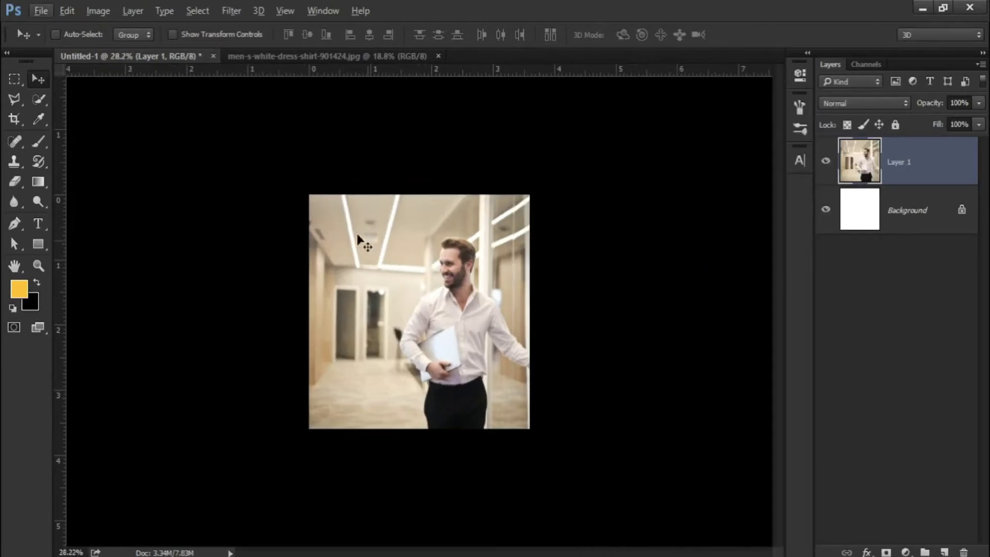
pyautogui.click(99, 13)
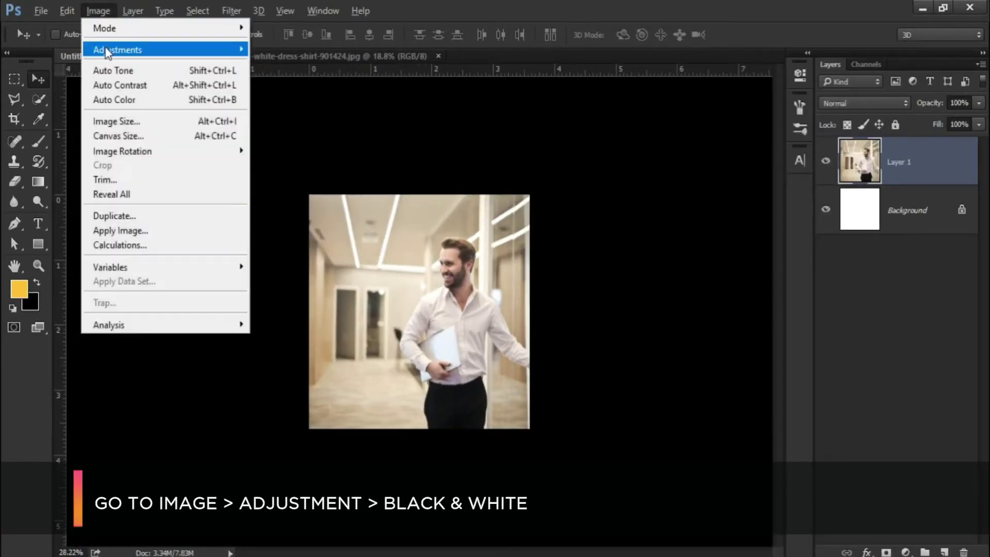
pyautogui.moveTo(106, 53)
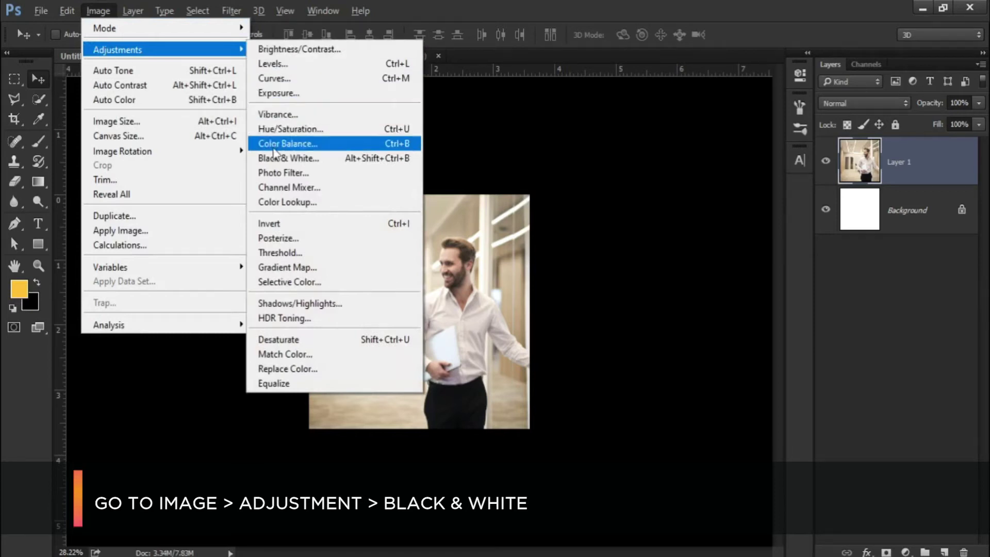
pyautogui.click(279, 163)
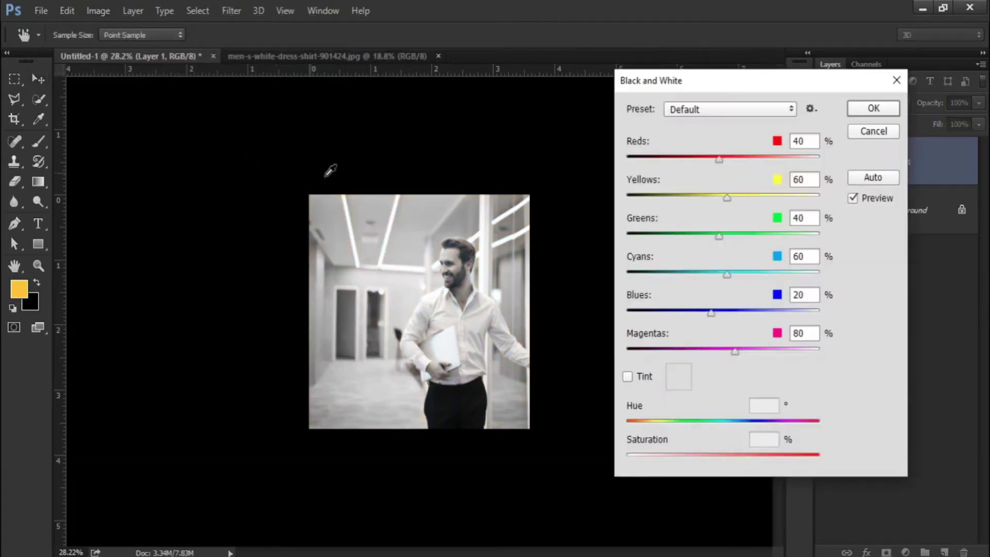
pyautogui.click(858, 110)
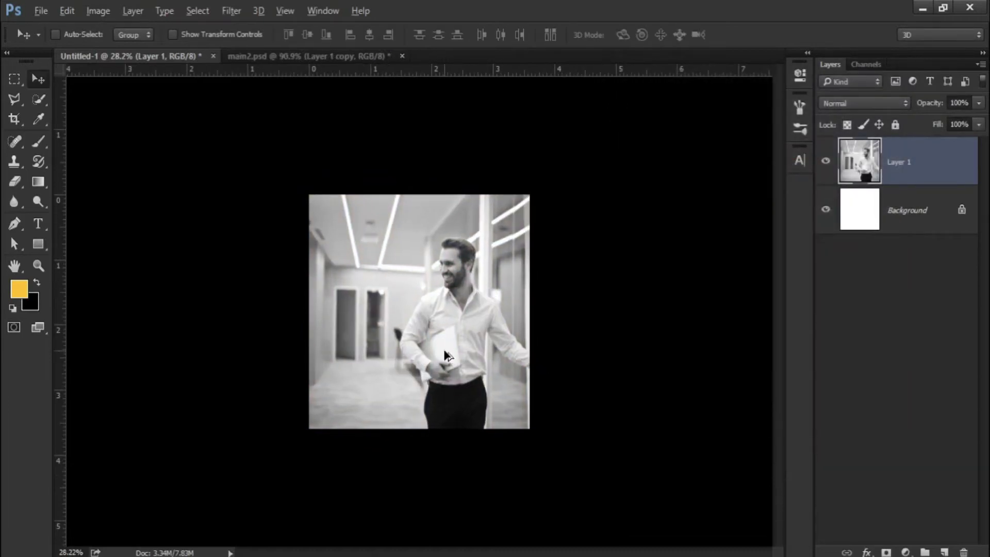
# - In the Camera Raw filter, set Exposure to -0.15, Contrast +1, Highlights -9, Shadows -8, Whites -5 and Blacks -15
pyautogui.click(233, 12)
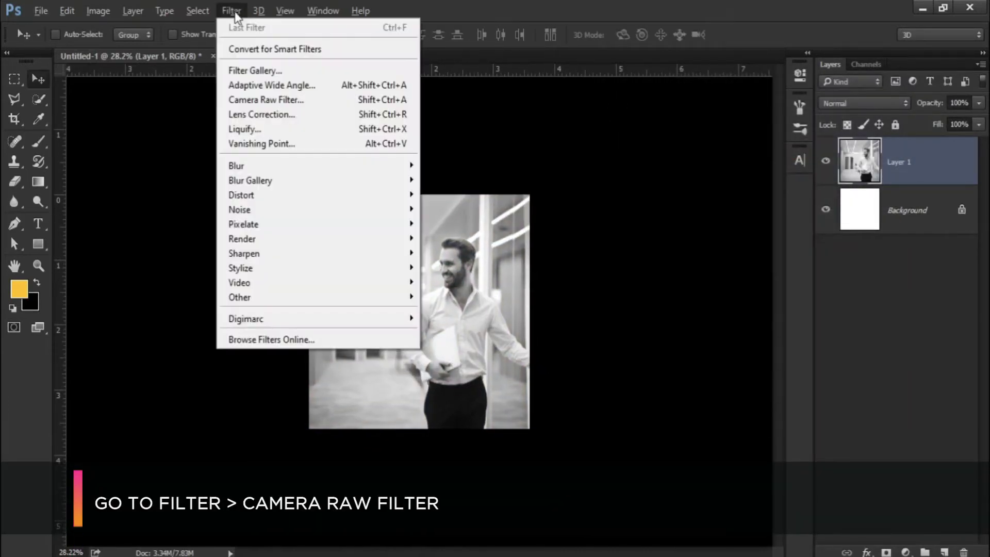
pyautogui.click(256, 99)
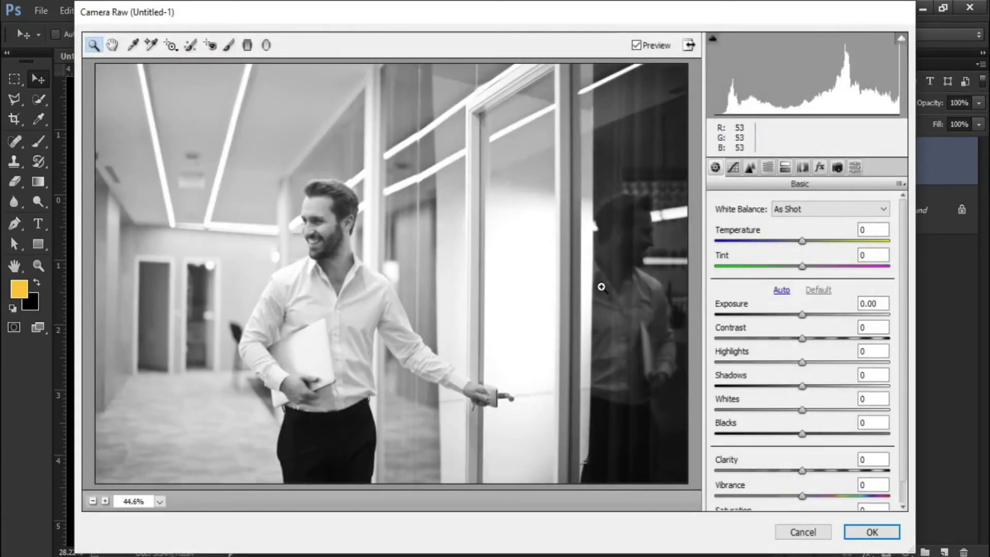
pyautogui.moveTo(804, 317); pyautogui.dragTo(803, 343)
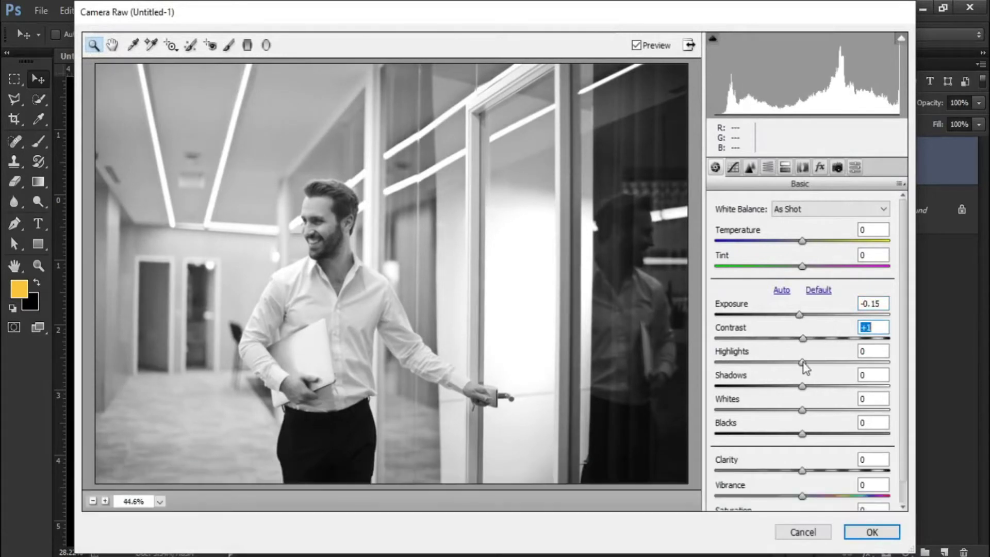
pyautogui.moveTo(800, 362); pyautogui.dragTo(802, 414)
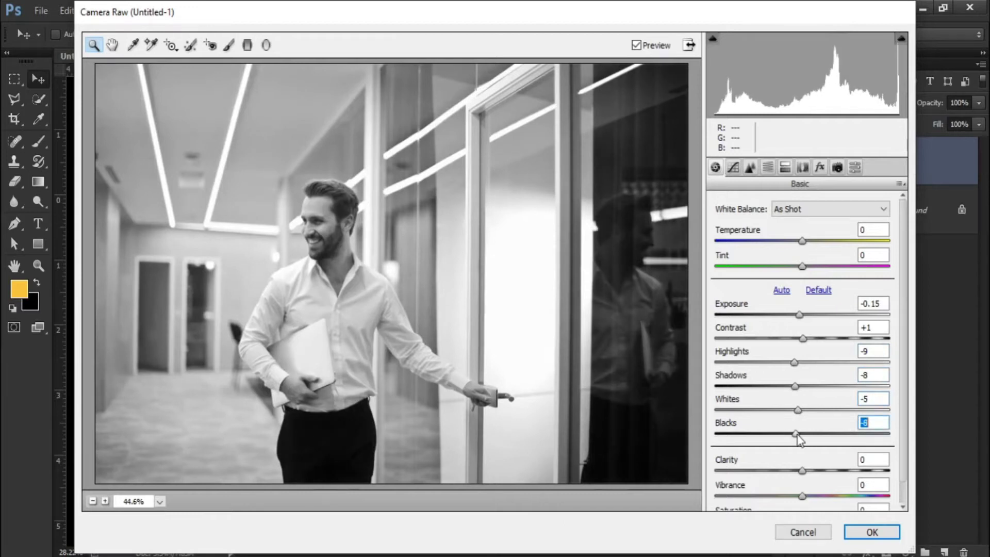
pyautogui.moveTo(798, 439); pyautogui.dragTo(791, 438)
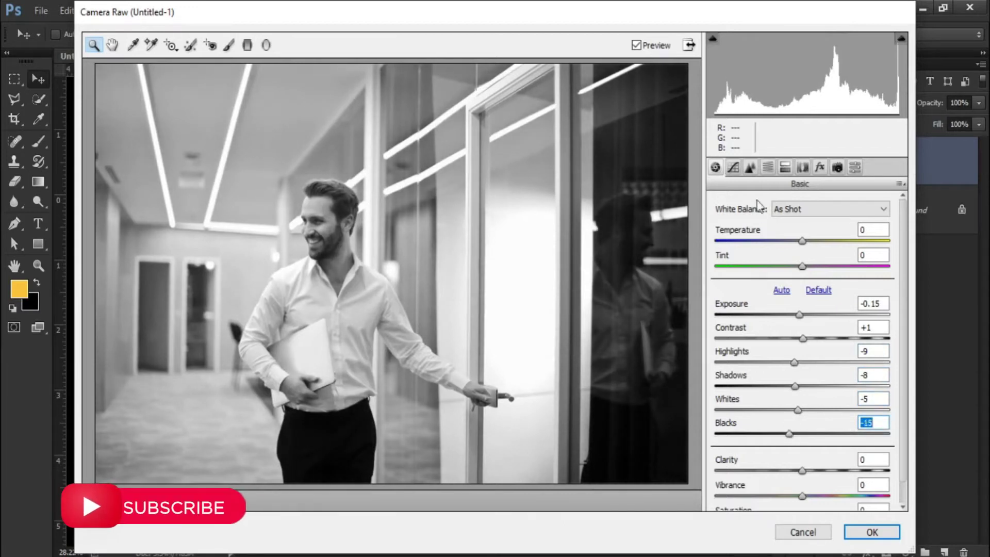
# - Shape the RGB point tone curve with points at input 154, output 154 and input 73, output 61, and apply the filter
pyautogui.click(738, 169)
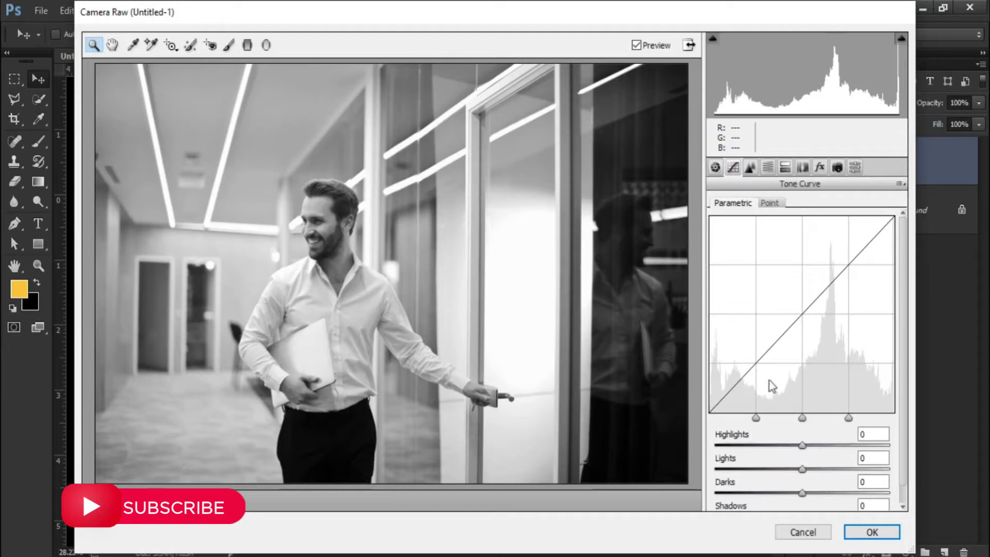
pyautogui.click(770, 203)
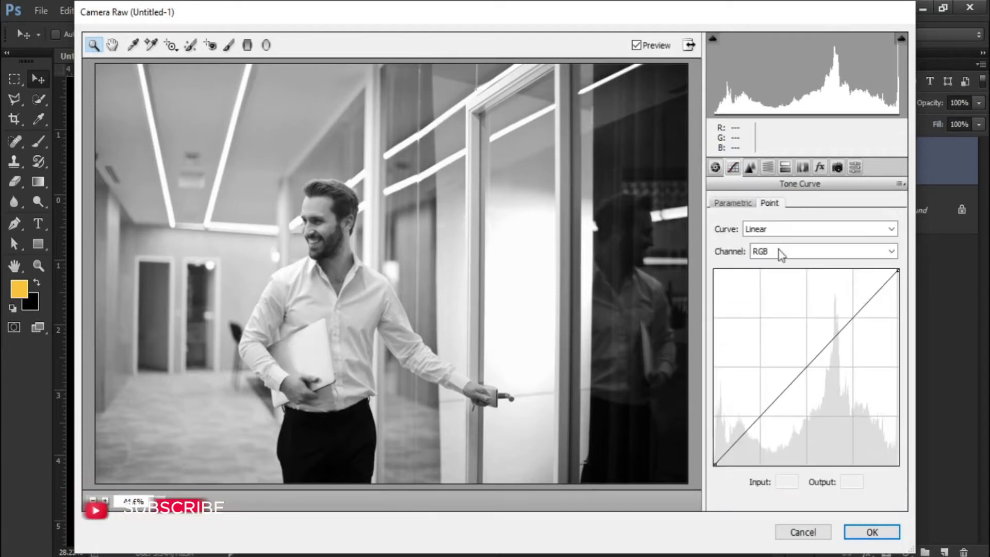
pyautogui.click(764, 414)
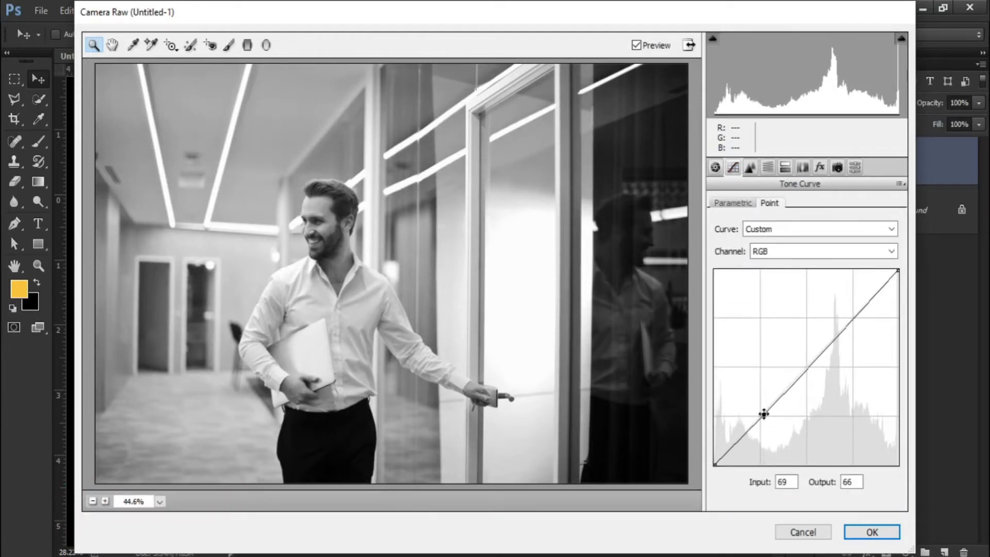
pyautogui.moveTo(827, 350); pyautogui.dragTo(825, 346)
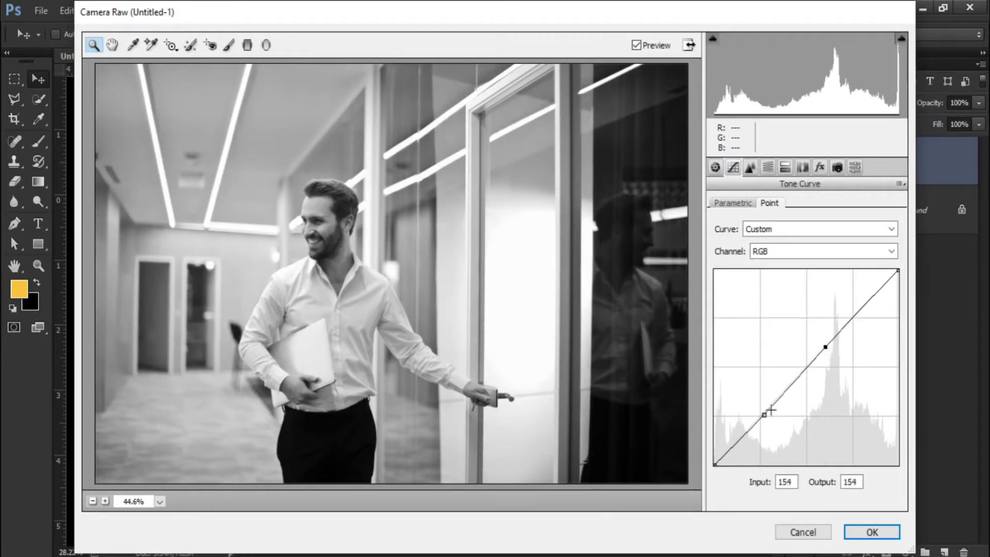
pyautogui.moveTo(765, 414); pyautogui.dragTo(767, 418)
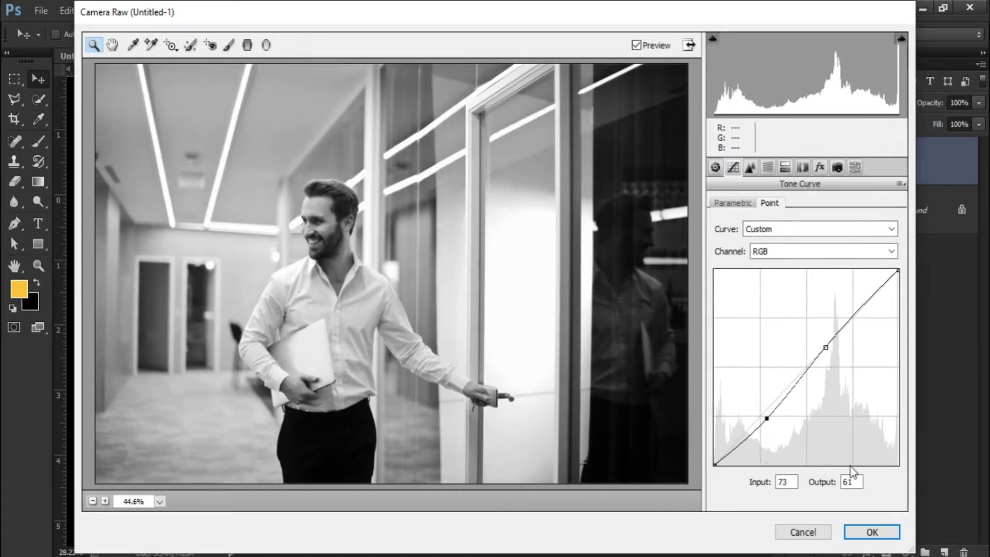
pyautogui.click(881, 528)
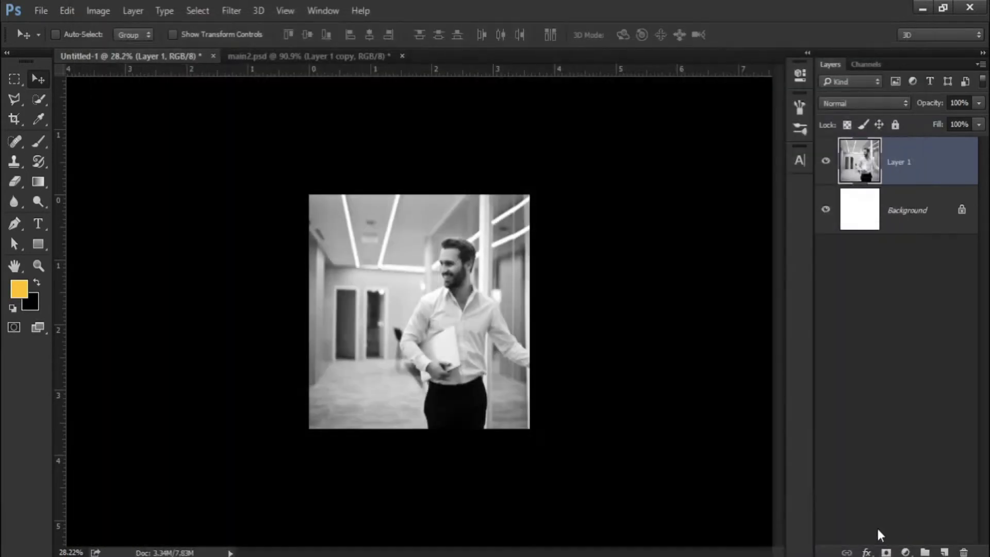
# - Draw a six-sided polygon shape about 244 by 281 px on the wall beside the man's head
pyautogui.scroll(4, 401, 300)
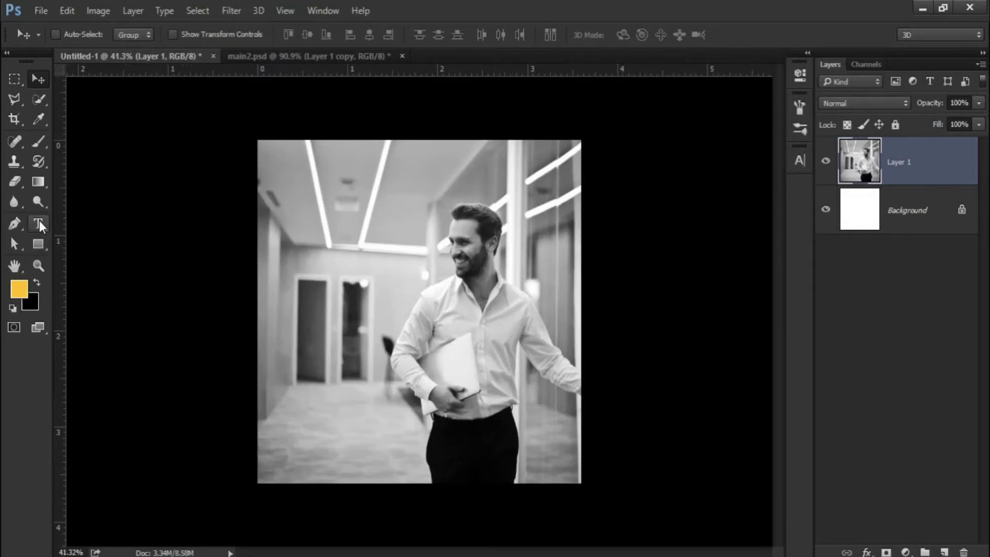
pyautogui.click(37, 243)
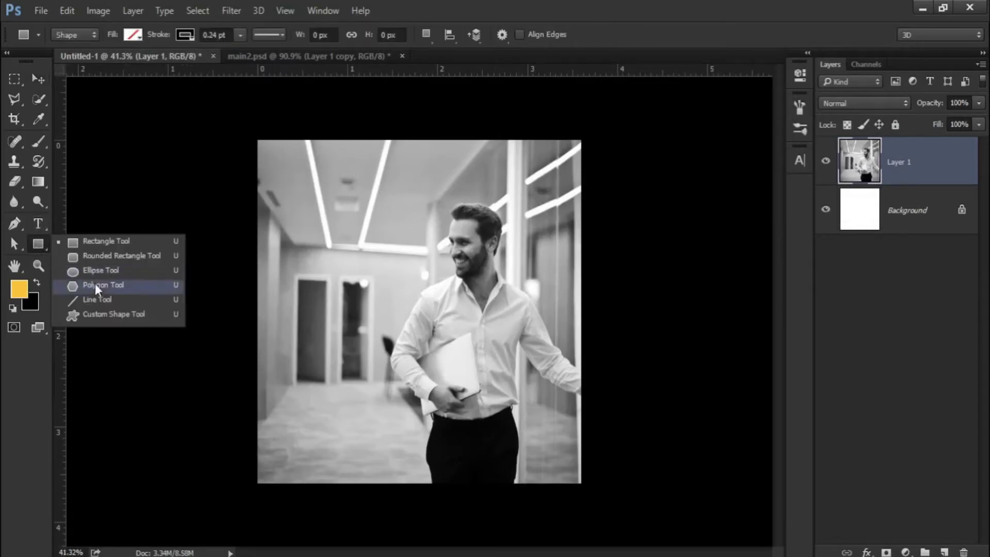
pyautogui.click(113, 286)
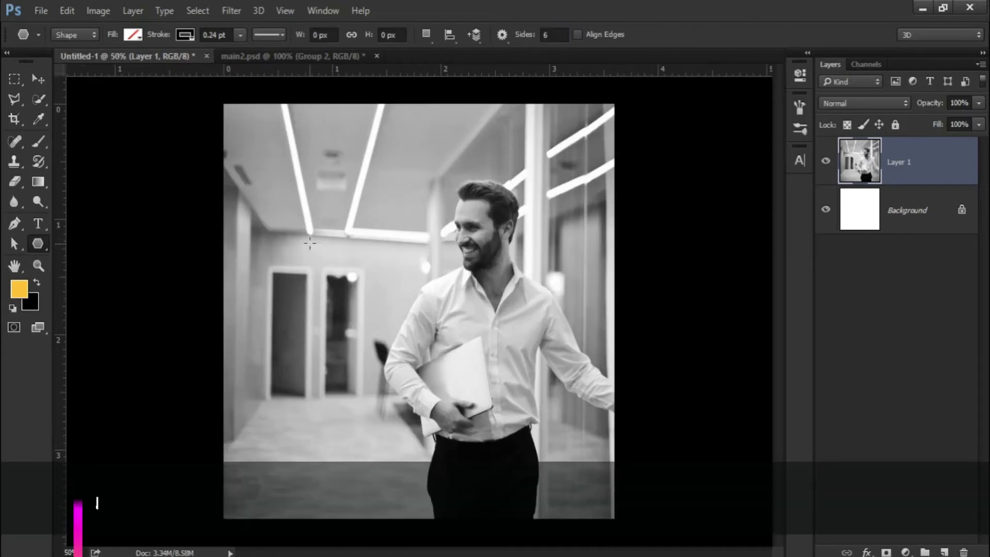
pyautogui.moveTo(309, 242); pyautogui.dragTo(354, 269)
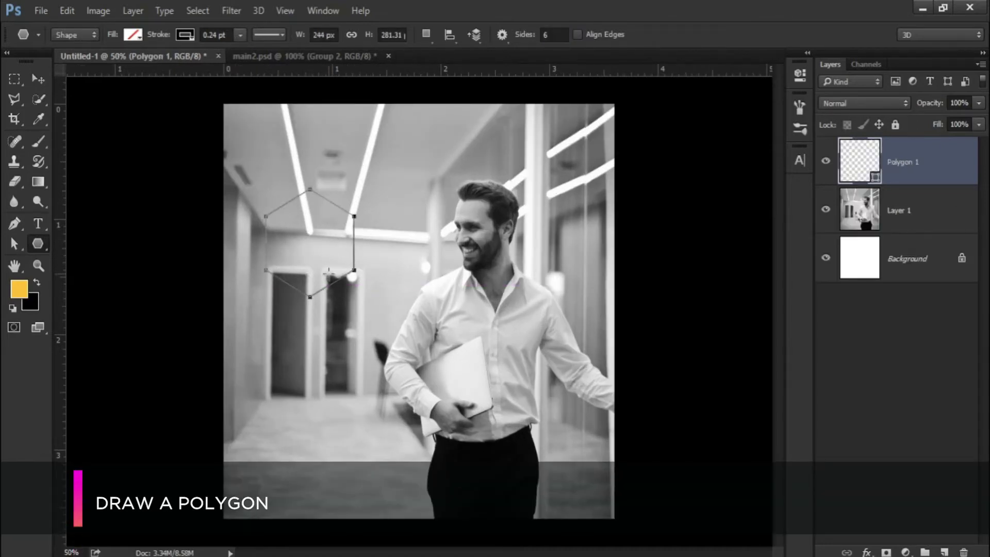
# - Give the hexagon a white fill and no stroke, and switch to the Move tool
pyautogui.click(132, 34)
pyautogui.click(80, 115)
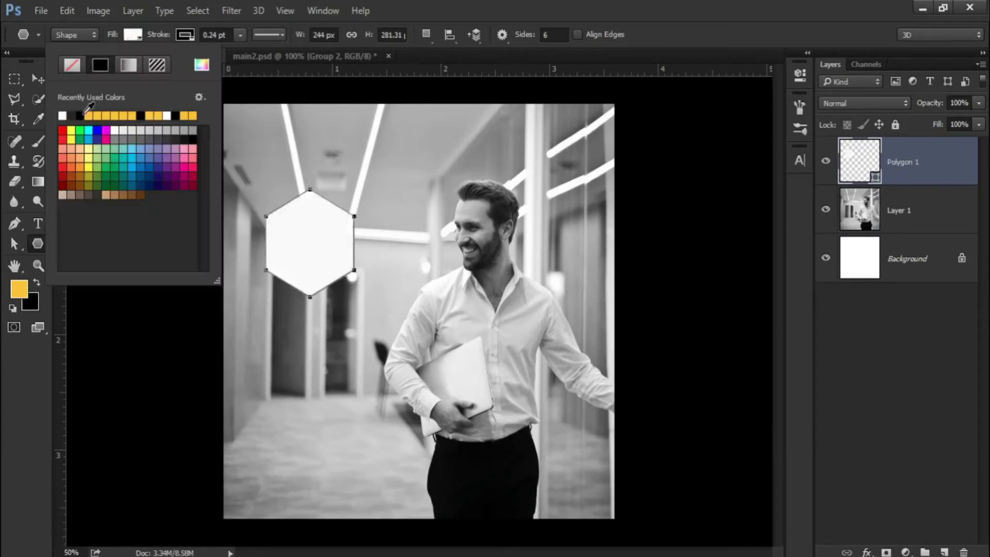
pyautogui.click(182, 35)
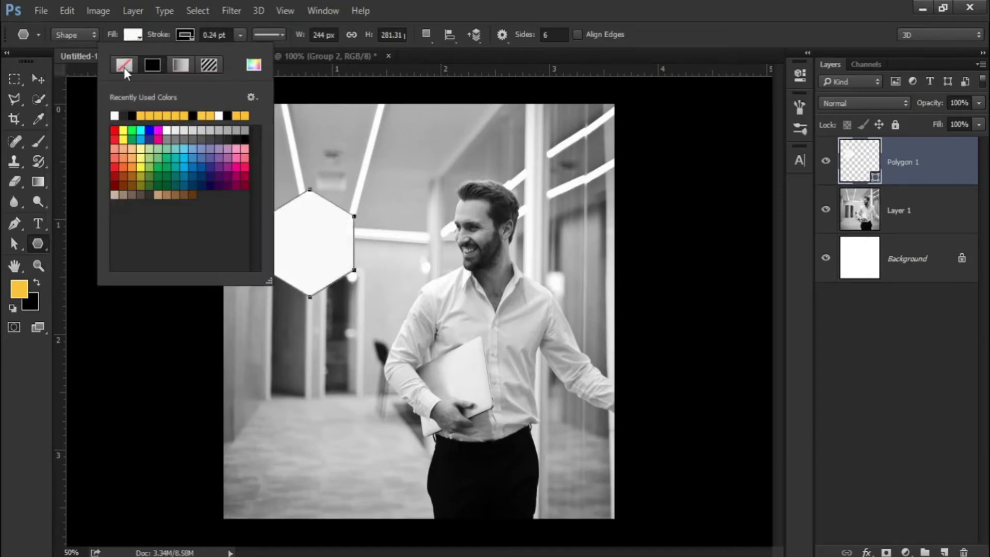
pyautogui.click(124, 65)
pyautogui.click(41, 79)
pyautogui.click(41, 79)
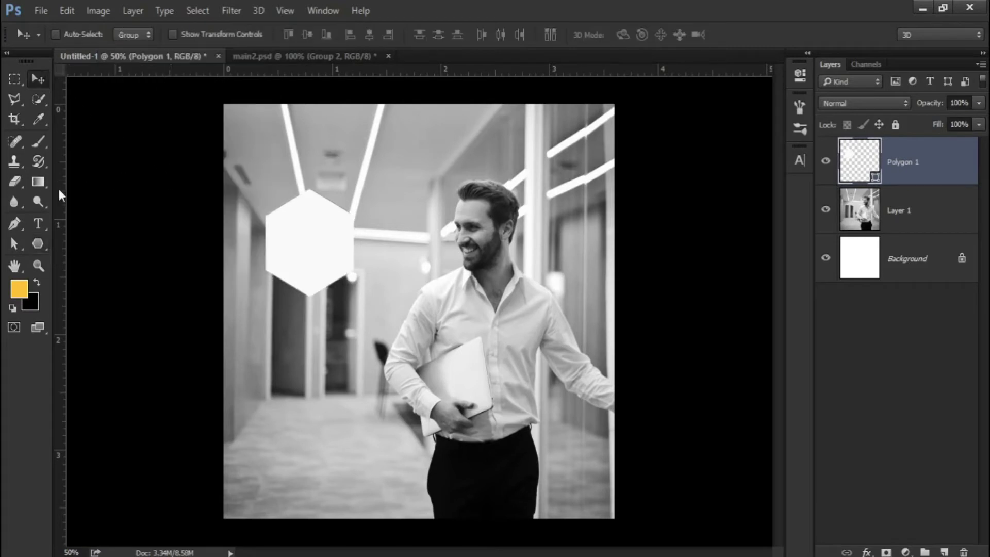
# - Place a vertical guide along the hexagon's left side, and move it to the right side to check the shape's alignment
pyautogui.moveTo(57, 187)
pyautogui.mouseDown()
pyautogui.moveTo(187, 212)
pyautogui.moveTo(261, 204)
pyautogui.moveTo(268, 226)
pyautogui.mouseUp()
pyautogui.scroll(2, 270, 230)
pyautogui.scroll(6, 268, 236)
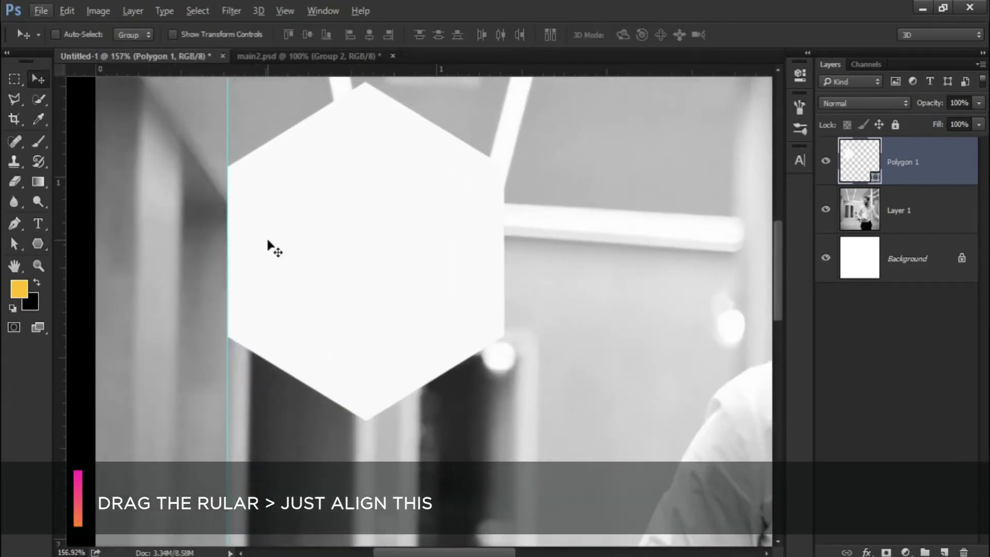
pyautogui.moveTo(271, 248); pyautogui.dragTo(272, 249)
pyautogui.scroll(-3, 274, 248)
pyautogui.scroll(-2, 276, 252)
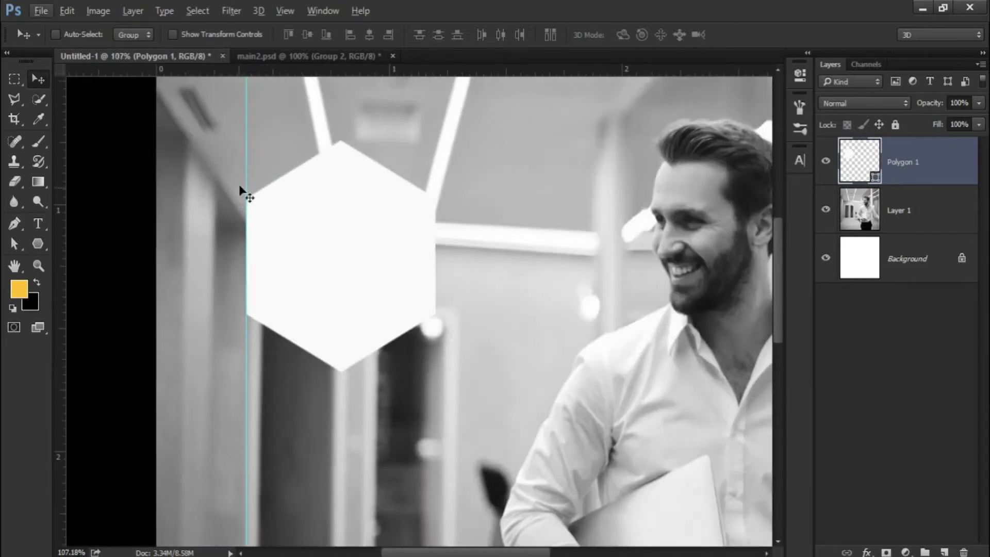
pyautogui.moveTo(246, 180); pyautogui.dragTo(437, 228)
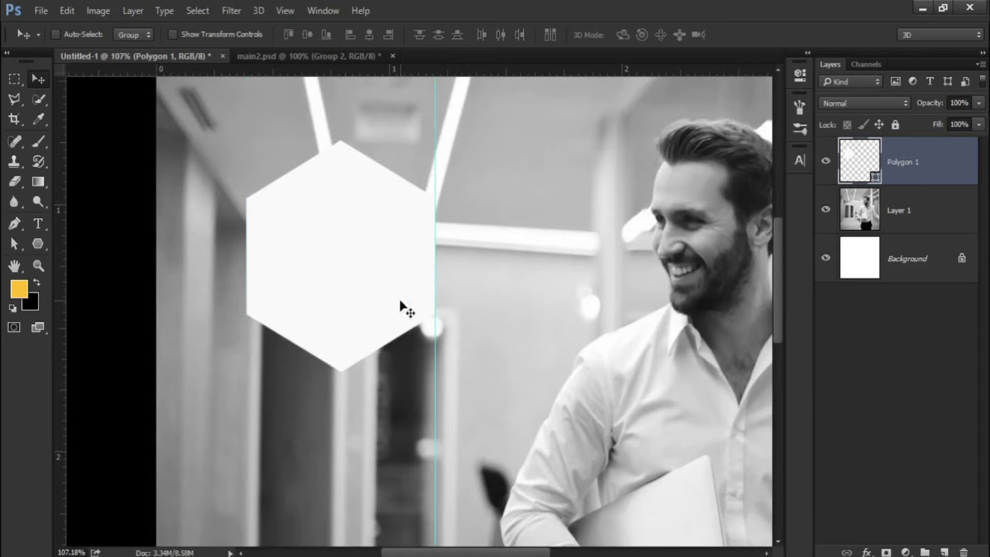
pyautogui.scroll(3, 402, 305)
pyautogui.scroll(-5, 400, 302)
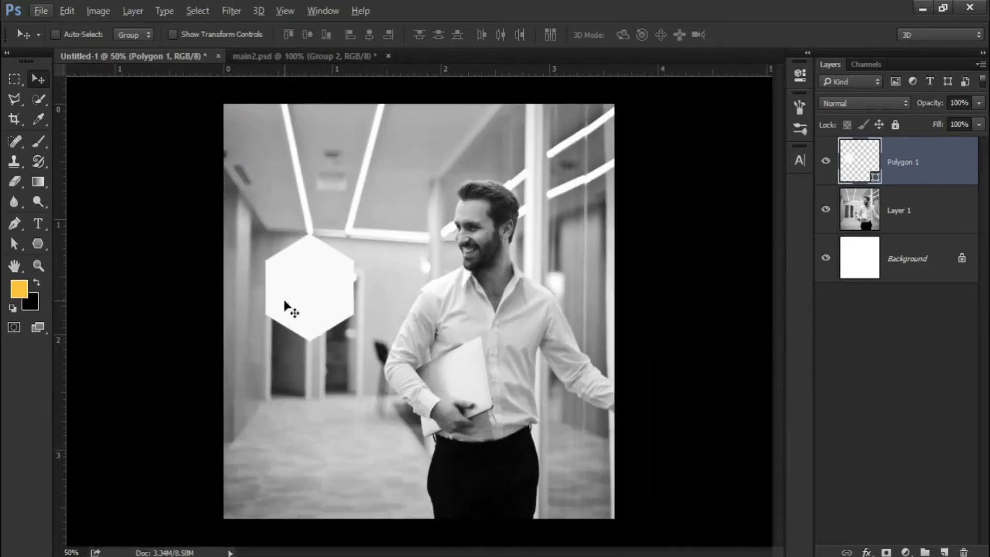
# - Move the hexagon into the canvas's top-left corner and place a duplicate directly beside it on the right
pyautogui.scroll(-1, 287, 308)
pyautogui.scroll(-1, 293, 304)
pyautogui.moveTo(324, 304); pyautogui.dragTo(357, 171)
pyautogui.scroll(1, 287, 186)
# - Give the duplicated hexagon a light-grey fill, #e8e8e8
pyautogui.press('a')
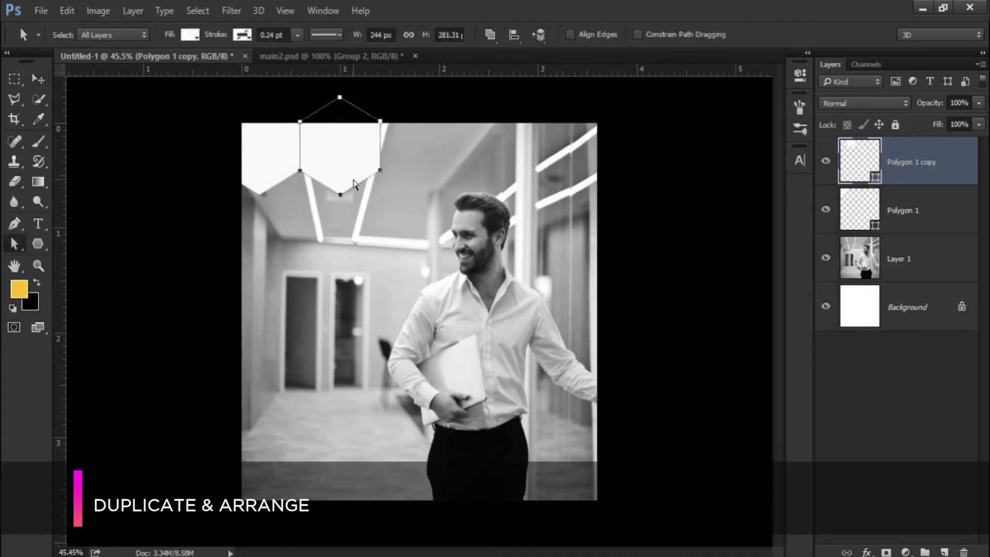
pyautogui.click(190, 34)
pyautogui.click(259, 64)
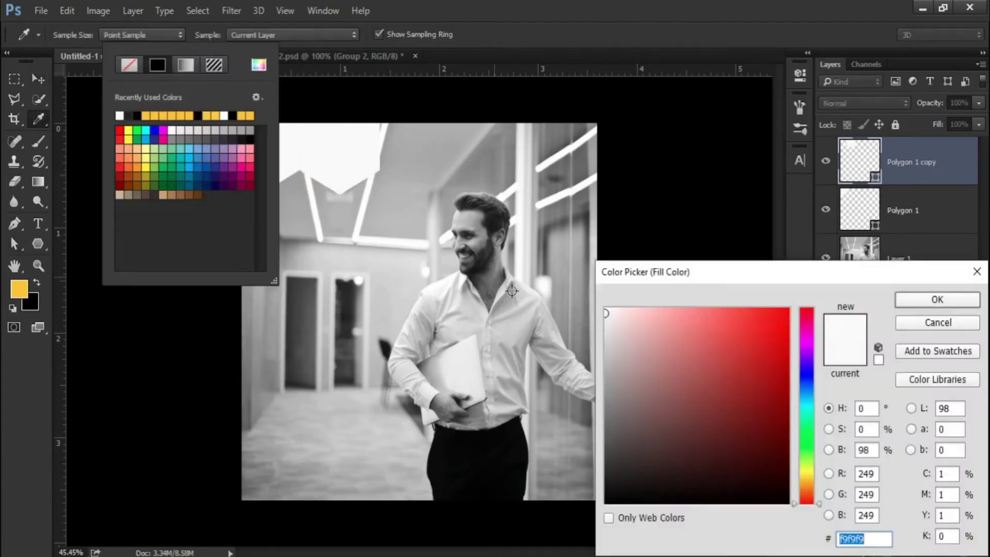
pyautogui.click(606, 326)
pyautogui.press('Return')
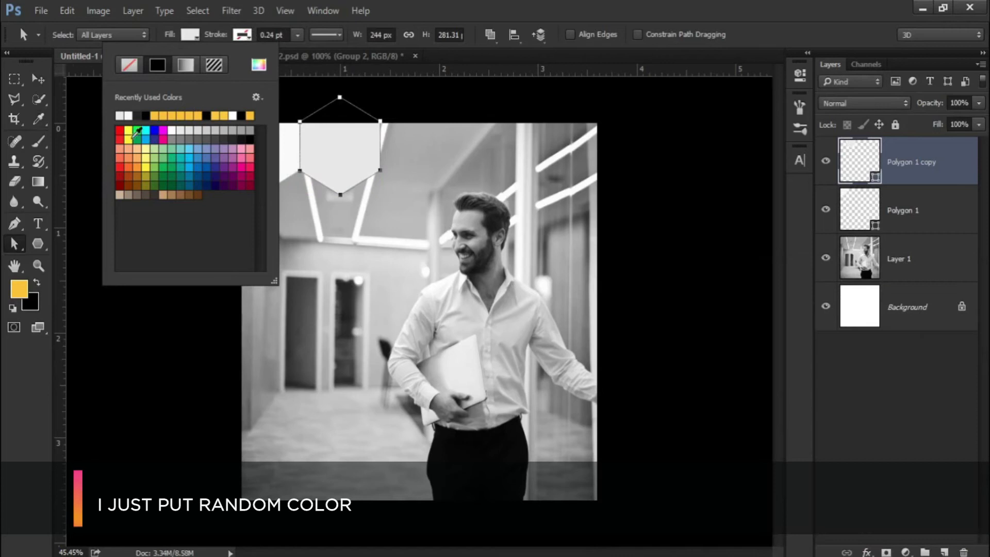
# - Duplicate the light-grey hexagon twice to the right, extending the top row to four edge-to-edge hexagons
pyautogui.click(36, 75)
pyautogui.scroll(2, 316, 148)
pyautogui.moveTo(321, 135); pyautogui.dragTo(506, 149)
pyautogui.scroll(-2, 506, 150)
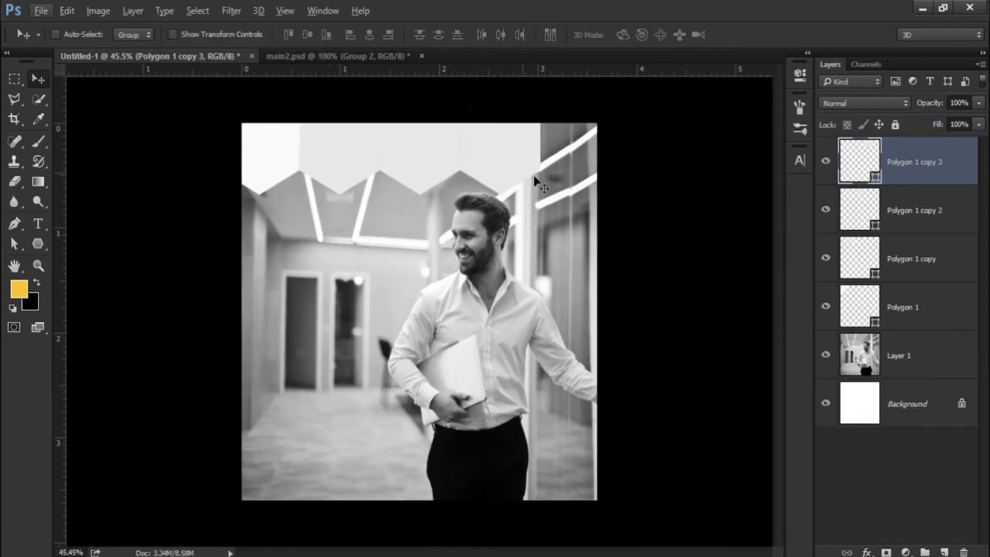
# - Scale the four hexagons down together to about 232 by 268 px each and realign the row with the canvas's top-left corner
pyautogui.keyDown('shift'); pyautogui.click(920, 318); pyautogui.keyUp('shift')
pyautogui.hotkey('ctrl', 't')
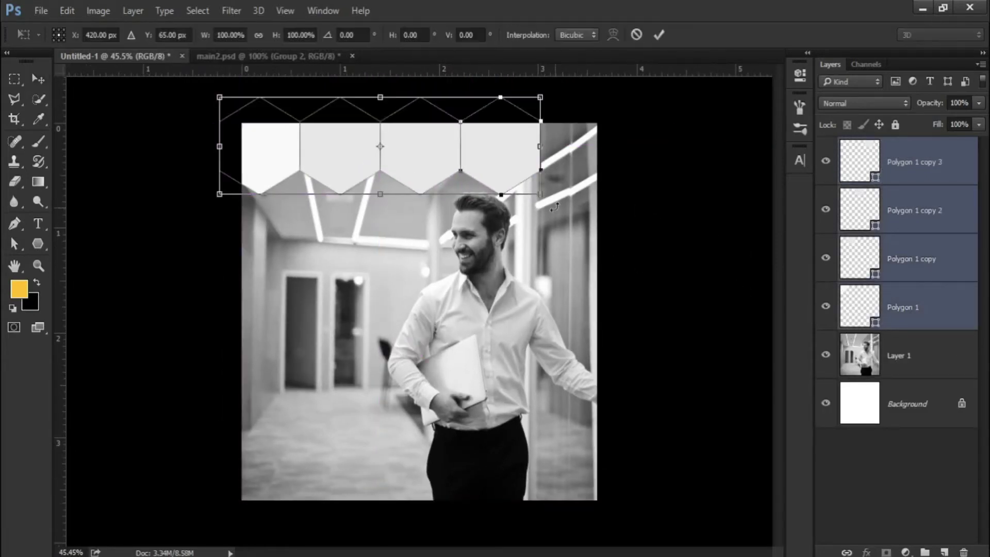
pyautogui.moveTo(539, 194); pyautogui.dragTo(517, 187)
pyautogui.press('Return')
pyautogui.moveTo(423, 202); pyautogui.dragTo(396, 173)
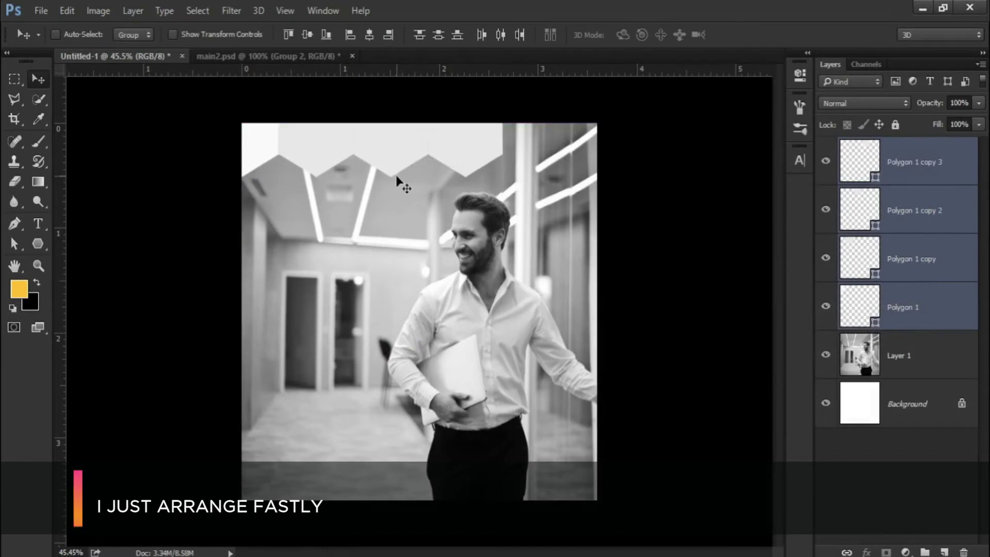
pyautogui.hotkey('ctrl', 't')
pyautogui.moveTo(504, 183); pyautogui.dragTo(508, 179)
pyautogui.press('Return')
pyautogui.scroll(-2, 432, 191)
# - Duplicate the hexagon row below, offset by half a hexagon, and delete the fourth copy so three remain in the second row
pyautogui.moveTo(404, 190); pyautogui.dragTo(446, 223)
pyautogui.click(14, 244)
pyautogui.click(496, 266)
pyautogui.press('Delete')
pyautogui.click(39, 79)
pyautogui.keyDown('shift'); pyautogui.click(914, 259); pyautogui.keyUp('shift')
pyautogui.scroll(1, 414, 266)
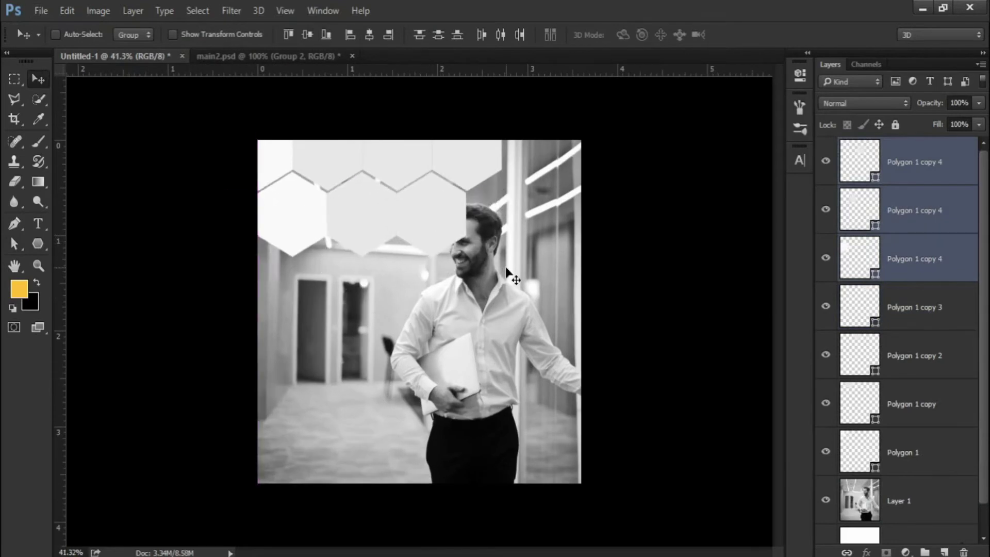
# - Fill the second row's first hexagon with light grey and its middle hexagon with white
pyautogui.click(14, 244)
pyautogui.click(297, 222)
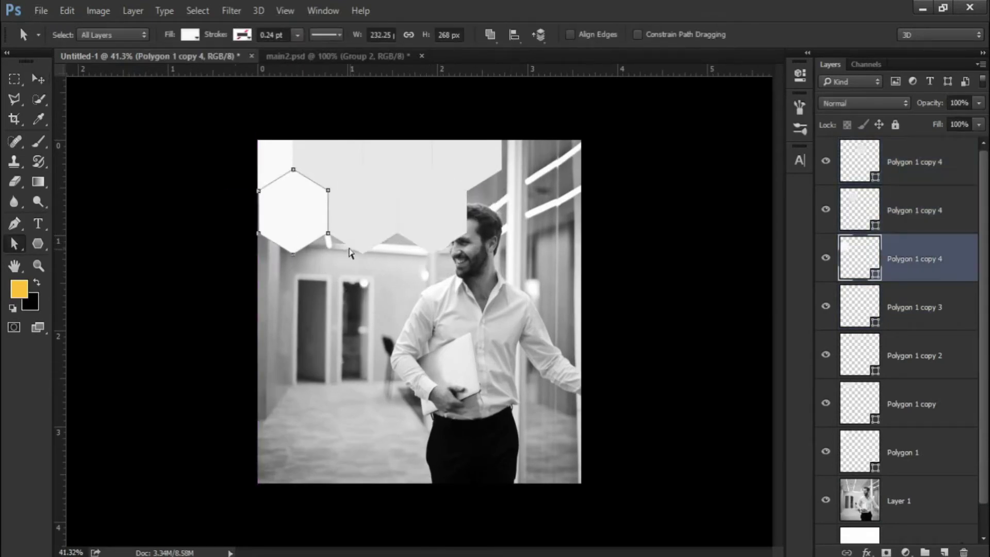
pyautogui.click(191, 35)
pyautogui.click(259, 65)
pyautogui.click(612, 334)
pyautogui.click(937, 299)
pyautogui.click(364, 224)
pyautogui.click(191, 35)
pyautogui.click(241, 116)
# - Fill the second row's last hexagon with a slightly darker grey than the first one
pyautogui.click(432, 225)
pyautogui.click(192, 36)
pyautogui.click(257, 66)
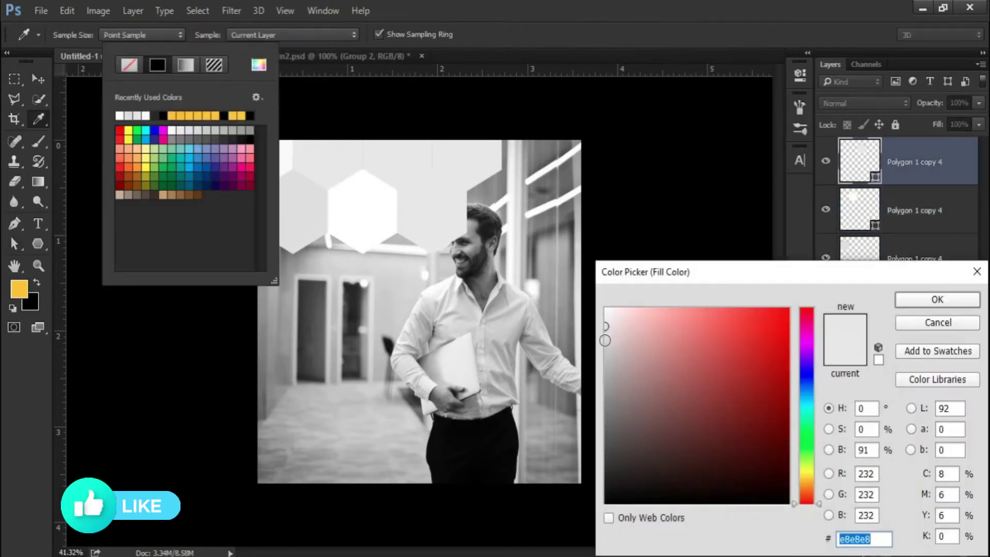
pyautogui.click(604, 345)
pyautogui.click(937, 299)
pyautogui.click(645, 268)
# - Duplicate the three second-row hexagons into a third row, offset half a hexagon to the left and nudged flush with the row above
pyautogui.scroll(-3, 516, 288)
pyautogui.press('v')
pyautogui.click(877, 165)
pyautogui.keyDown('shift'); pyautogui.click(857, 255); pyautogui.keyUp('shift')
pyautogui.scroll(1, 426, 257)
pyautogui.moveTo(425, 255); pyautogui.dragTo(398, 303)
pyautogui.scroll(4, 394, 327)
pyautogui.press('Up')
pyautogui.press('Up')
pyautogui.press('Up')
pyautogui.press('Up')
pyautogui.press('Up')
pyautogui.press('Right')
pyautogui.press('Right')
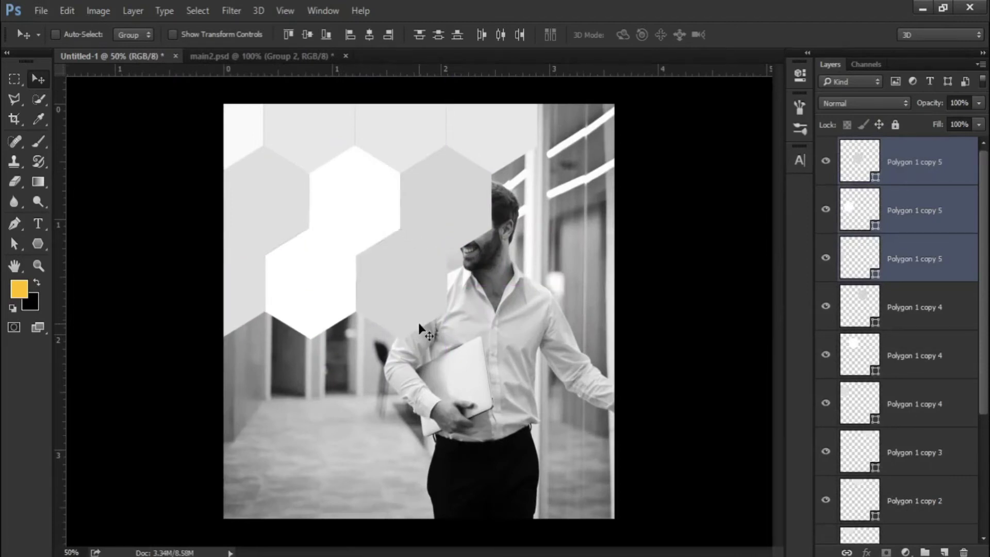
# - Fill the third row's last hexagon with light grey and its middle hexagon with a darker grey
pyautogui.press('a')
pyautogui.click(406, 293)
pyautogui.click(191, 35)
pyautogui.click(255, 66)
pyautogui.press('Return')
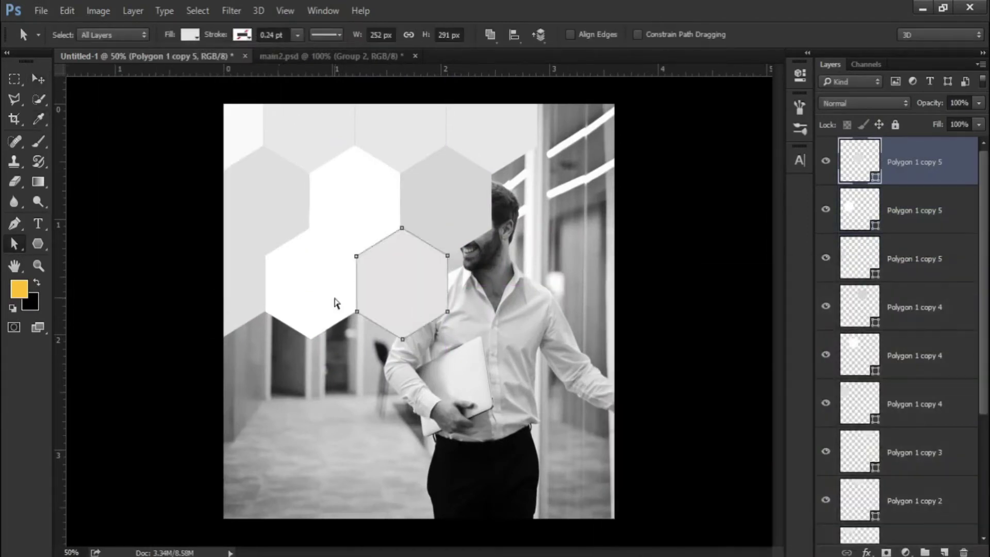
pyautogui.press('Return')
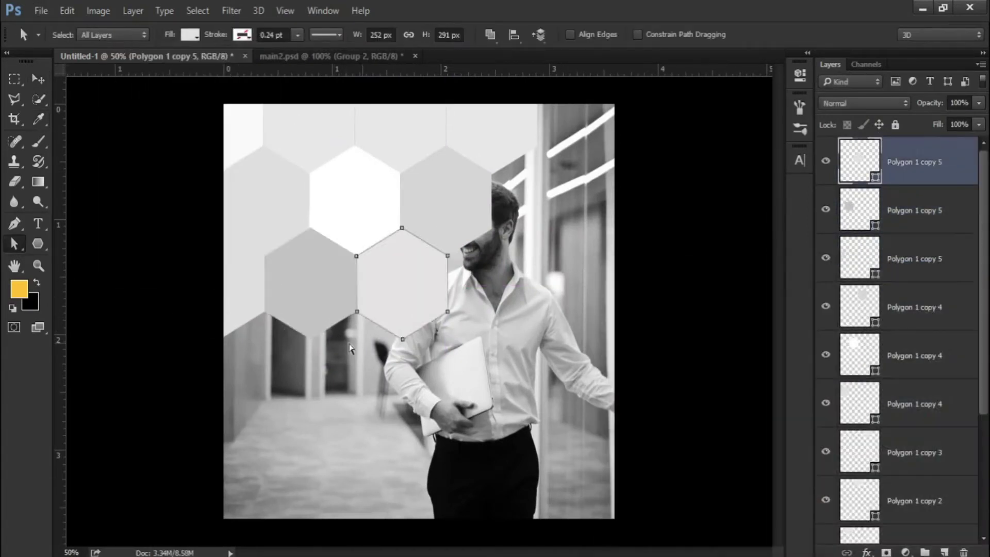
# - Fill the third row's first hexagon, cut off by the canvas's left edge, with white
pyautogui.click(246, 291)
pyautogui.click(192, 35)
pyautogui.click(150, 114)
pyautogui.click(463, 311)
# - Duplicate the three third-row hexagons into a fourth and a fifth row, each offset half a hexagon further to the right
pyautogui.scroll(-3, 463, 311)
pyautogui.click(39, 81)
pyautogui.scroll(-1, 349, 296)
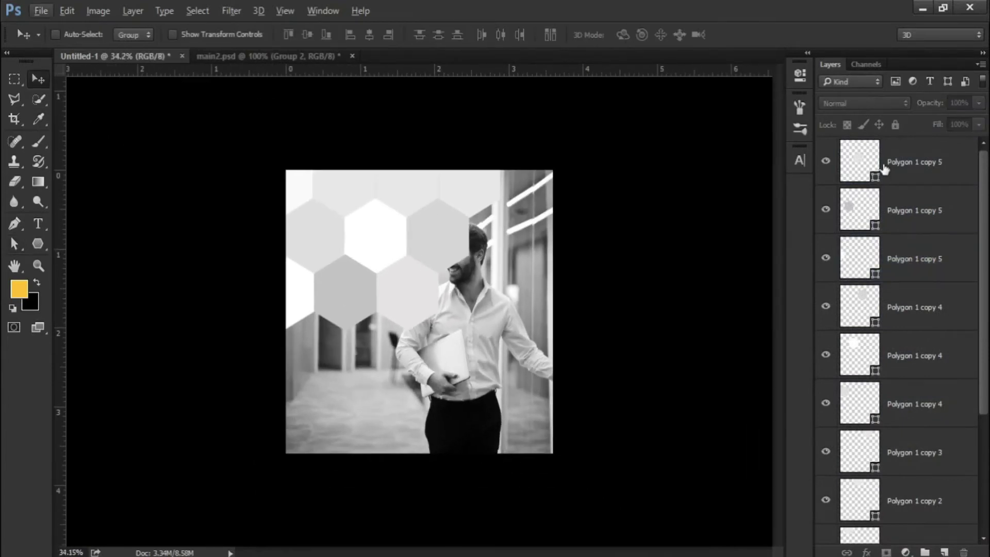
pyautogui.click(885, 168)
pyautogui.keyDown('shift'); pyautogui.click(913, 259); pyautogui.keyUp('shift')
pyautogui.scroll(3, 387, 299)
pyautogui.moveTo(386, 300); pyautogui.dragTo(466, 435)
pyautogui.scroll(-2, 471, 393)
pyautogui.scroll(2, 466, 435)
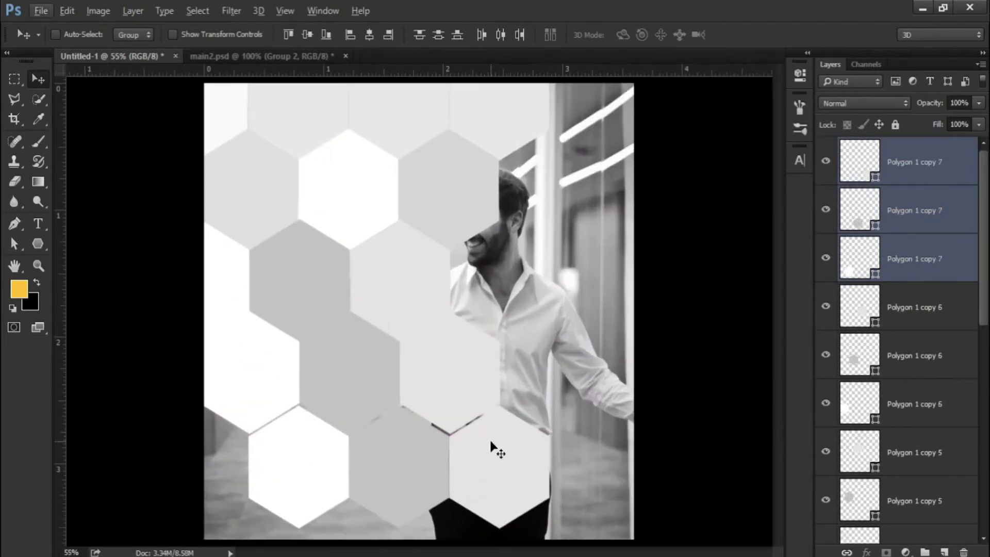
# - Nudge the fifth row up and to the right to close the gaps, and shift its last hexagon slightly left
pyautogui.press('Right')
pyautogui.press('Right')
pyautogui.press('Right')
pyautogui.press('Up')
pyautogui.press('Up')
pyautogui.click(901, 166)
pyautogui.press('Left')
pyautogui.press('Left')
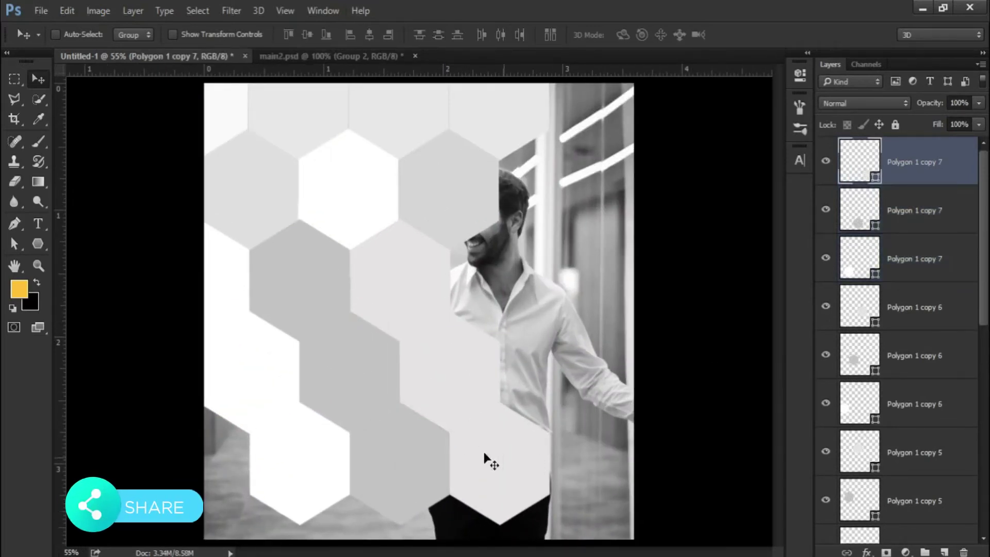
# - Duplicate the fifth row's last hexagon into the empty space at the start of that row
pyautogui.scroll(-1, 535, 467)
pyautogui.moveTo(499, 458); pyautogui.dragTo(307, 456)
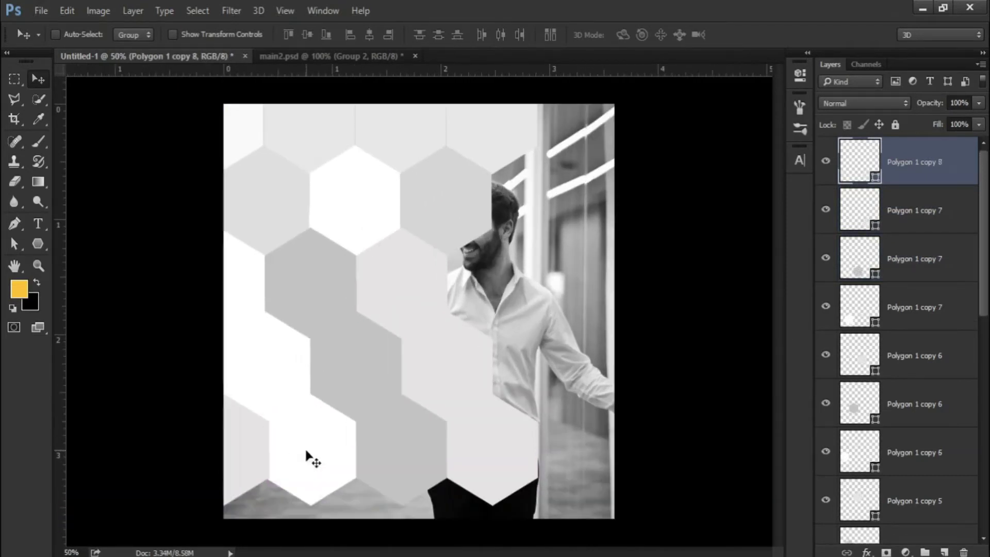
pyautogui.scroll(-3, 395, 444)
# - Fill the fourth row's first hexagon with a warm mid grey
pyautogui.press('a')
pyautogui.click(308, 359)
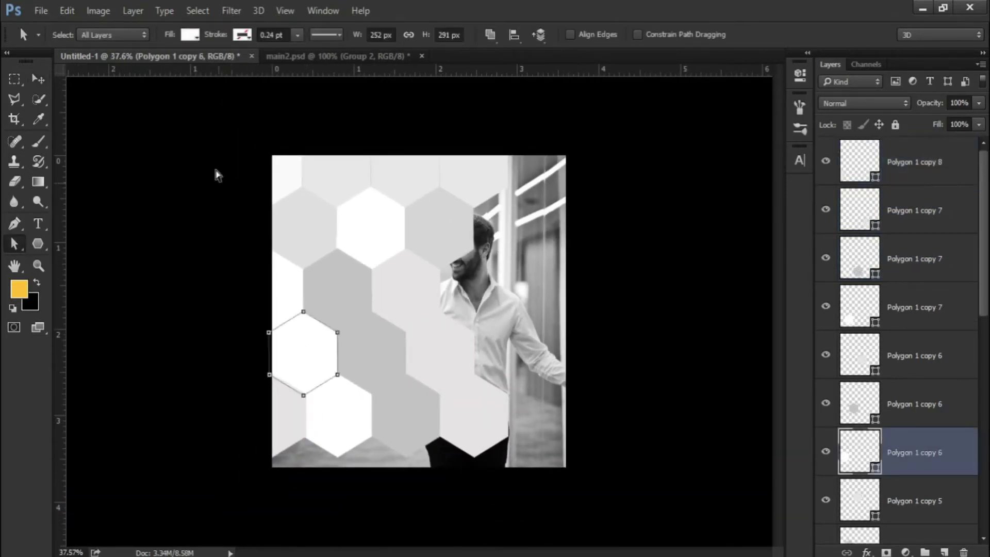
pyautogui.click(189, 35)
pyautogui.click(259, 64)
pyautogui.click(609, 365)
# - Fill the fourth row's second hexagon with near-white and its third hexagon with white from the recently used colors
pyautogui.click(374, 358)
pyautogui.click(190, 35)
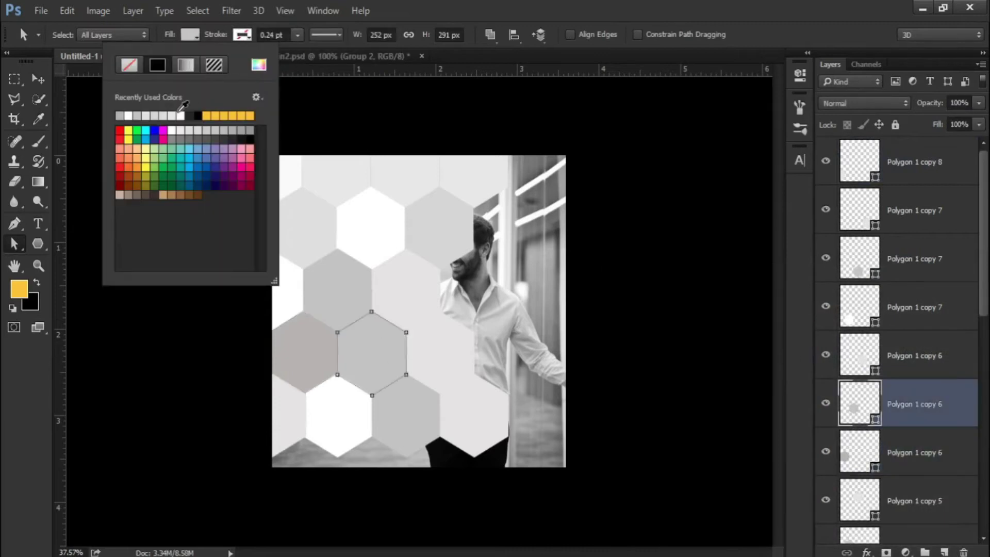
pyautogui.click(179, 117)
pyautogui.click(444, 362)
pyautogui.click(190, 35)
pyautogui.click(172, 117)
pyautogui.click(174, 115)
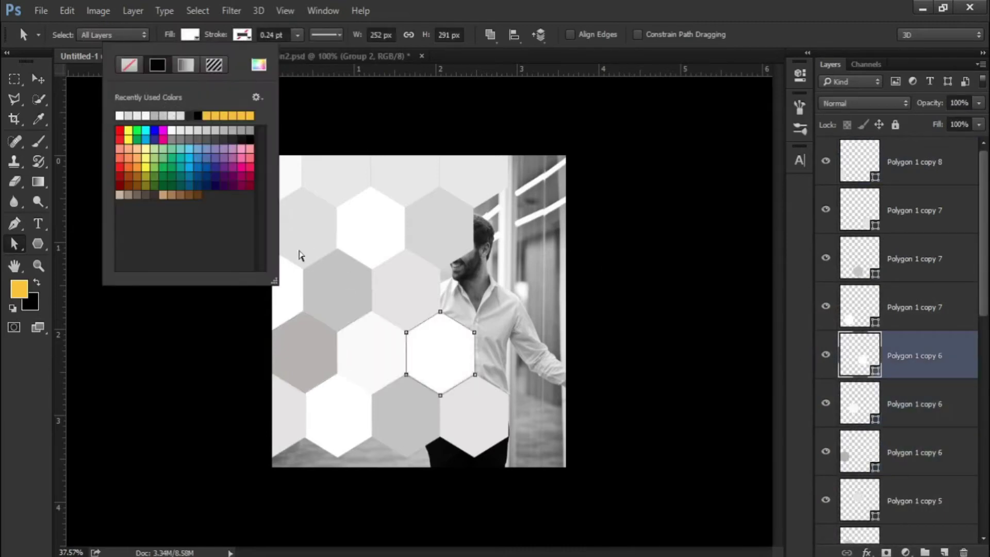
pyautogui.click(539, 380)
pyautogui.scroll(1, 413, 377)
# - Change the fill of the fourth row's second hexagon to pure white
pyautogui.click(360, 373)
pyautogui.click(190, 35)
pyautogui.click(259, 65)
pyautogui.moveTo(615, 316); pyautogui.dragTo(599, 302)
pyautogui.click(937, 298)
# - Fill the fifth row's second hexagon with light grey from the recently used colors
pyautogui.click(344, 432)
pyautogui.click(189, 35)
pyautogui.click(181, 115)
pyautogui.click(491, 448)
pyautogui.scroll(-3, 492, 445)
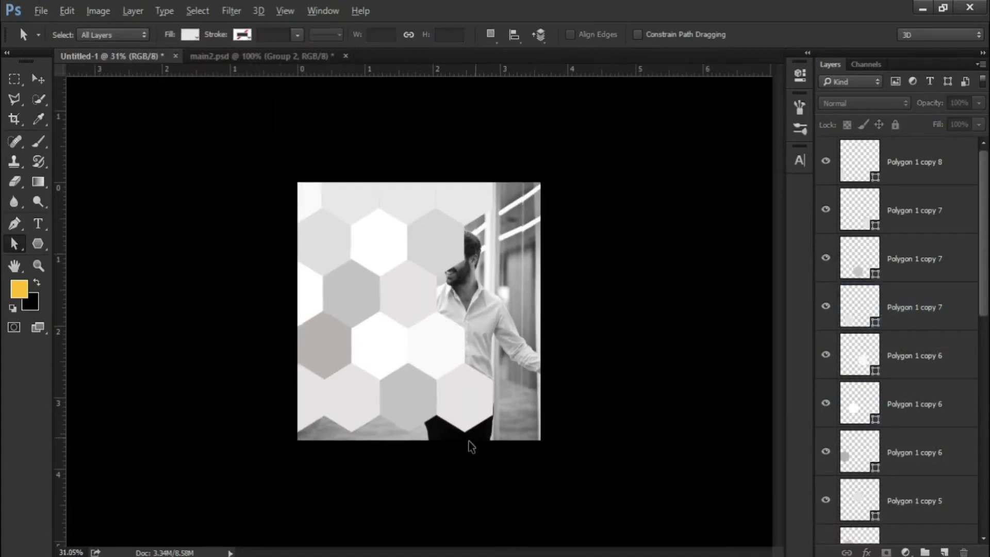
# - Duplicate the fifth row's first three hexagons into a sixth row along the canvas's bottom edge, offset half a hexagon to the right
pyautogui.press('v')
pyautogui.scroll(2, 316, 313)
pyautogui.click(913, 162)
pyautogui.keyDown('ctrl'); pyautogui.click(909, 259); pyautogui.keyUp('ctrl')
pyautogui.keyDown('ctrl'); pyautogui.click(905, 304); pyautogui.keyUp('ctrl')
pyautogui.moveTo(470, 399); pyautogui.dragTo(514, 465)
pyautogui.scroll(3, 432, 485)
pyautogui.scroll(4, 432, 485)
# - Adjust the sixth row's position upward and sideways until its hexagons fit flush against the fifth row
pyautogui.moveTo(464, 382); pyautogui.dragTo(446, 375)
pyautogui.press('Up')
pyautogui.press('Up')
pyautogui.press('Up')
pyautogui.press('Up')
pyautogui.press('Up')
pyautogui.press('Right')
pyautogui.press('Right')
pyautogui.press('Right')
pyautogui.press('Right')
pyautogui.press('Right')
# - Fill the sixth row's last hexagon with a darker grey
pyautogui.press('a')
pyautogui.press('z')
pyautogui.click(487, 388)
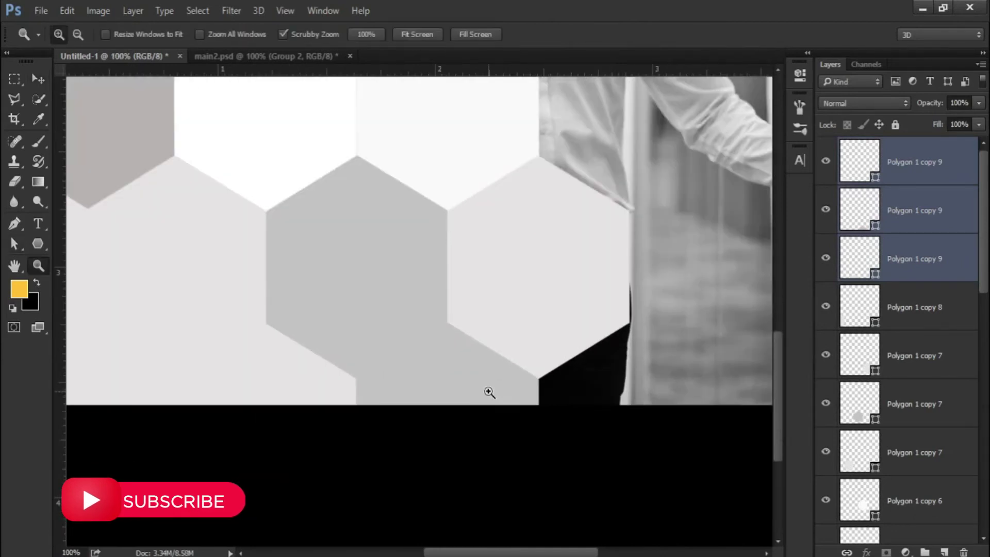
pyautogui.press('a')
pyautogui.scroll(-3, 486, 387)
pyautogui.click(486, 387)
pyautogui.scroll(-5, 488, 392)
pyautogui.click(192, 36)
pyautogui.click(259, 64)
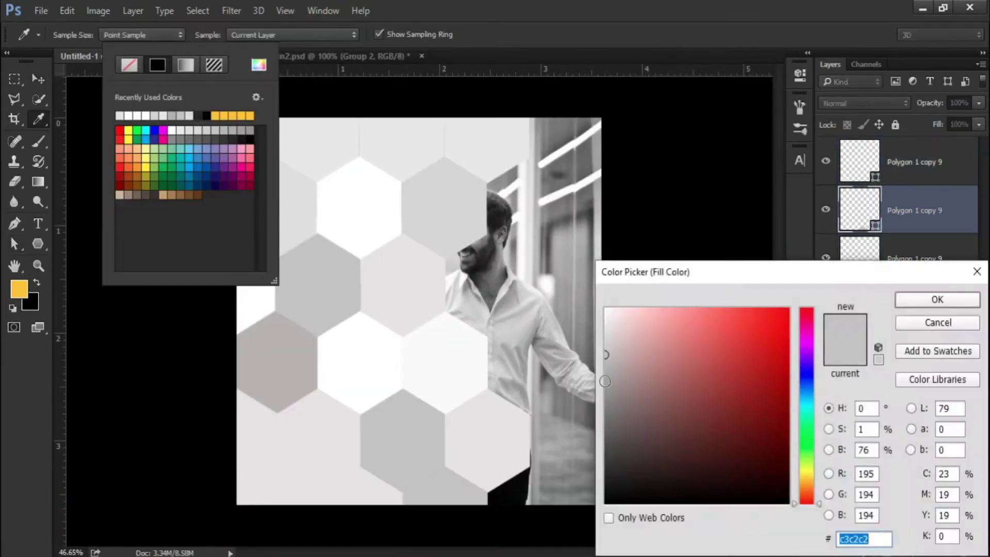
pyautogui.click(607, 382)
pyautogui.press('Return')
# - Fill the sixth row's second hexagon with a warm light grey
pyautogui.click(373, 488)
pyautogui.click(192, 36)
pyautogui.click(259, 65)
pyautogui.click(610, 320)
pyautogui.press('Return')
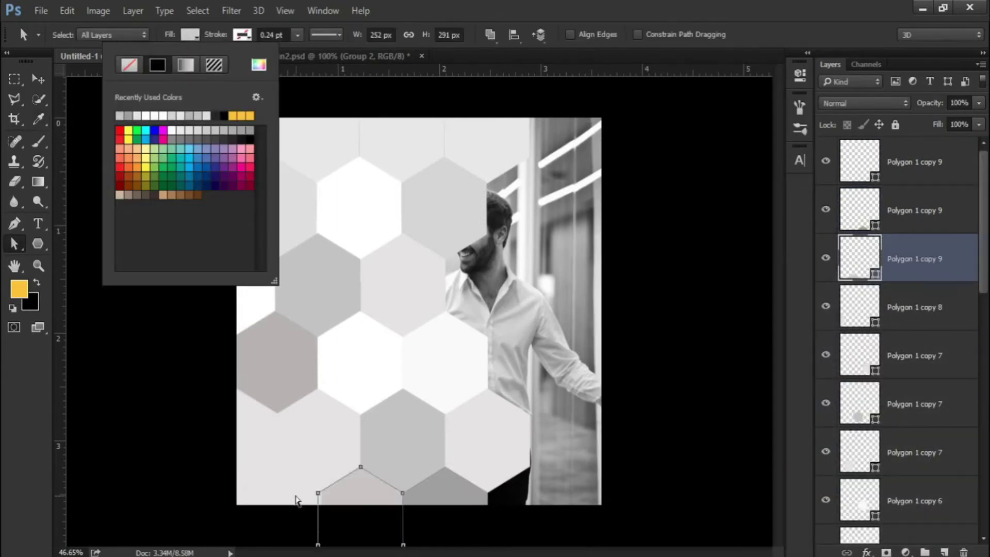
# - Fill the sixth row's first hexagon with a very light warm grey
pyautogui.click(293, 495)
pyautogui.click(192, 35)
pyautogui.click(259, 65)
pyautogui.click(609, 320)
pyautogui.press('Return')
pyautogui.scroll(-2, 293, 448)
# - Fill the fifth row's first hexagon, cut off by the canvas edge, with a medium grey
pyautogui.click(293, 447)
pyautogui.scroll(1, 284, 425)
pyautogui.click(285, 426)
pyautogui.click(191, 35)
pyautogui.click(137, 115)
pyautogui.click(351, 492)
pyautogui.scroll(-2, 359, 435)
pyautogui.scroll(2, 356, 438)
pyautogui.scroll(-2, 332, 463)
pyautogui.scroll(-1, 333, 466)
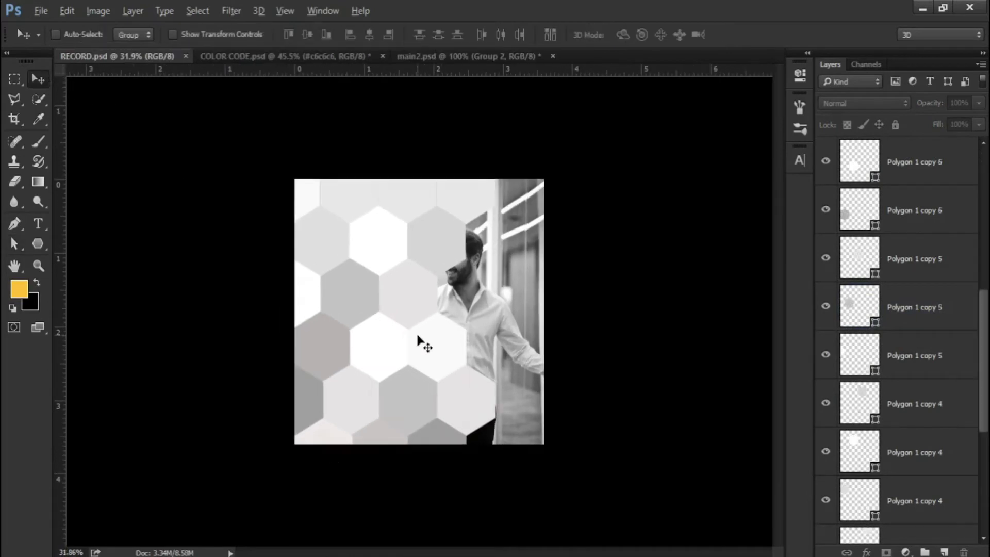
# - Copy the hex code cccccc from the first hexagon's label in COLOR CODE.psd
pyautogui.scroll(1, 418, 336)
pyautogui.click(260, 56)
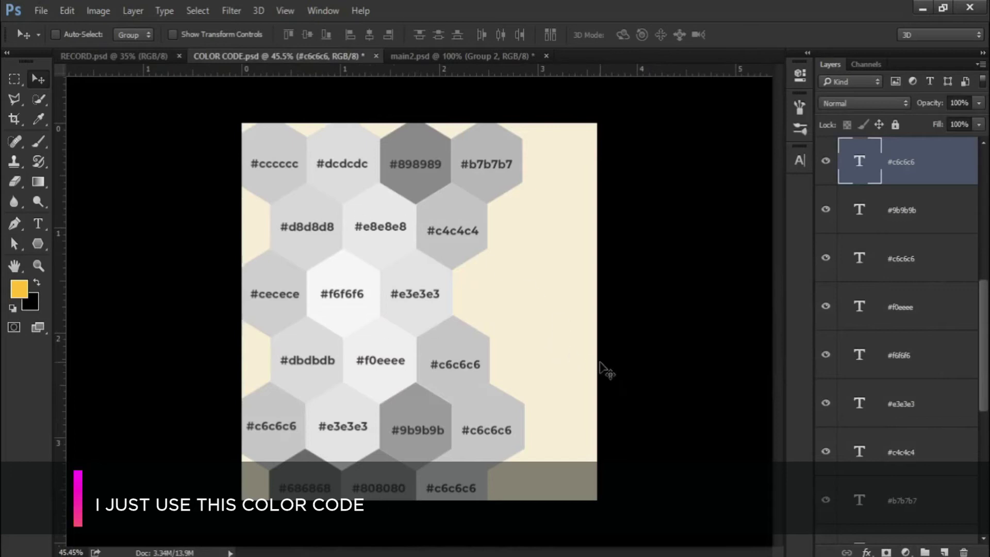
pyautogui.scroll(1, 261, 178)
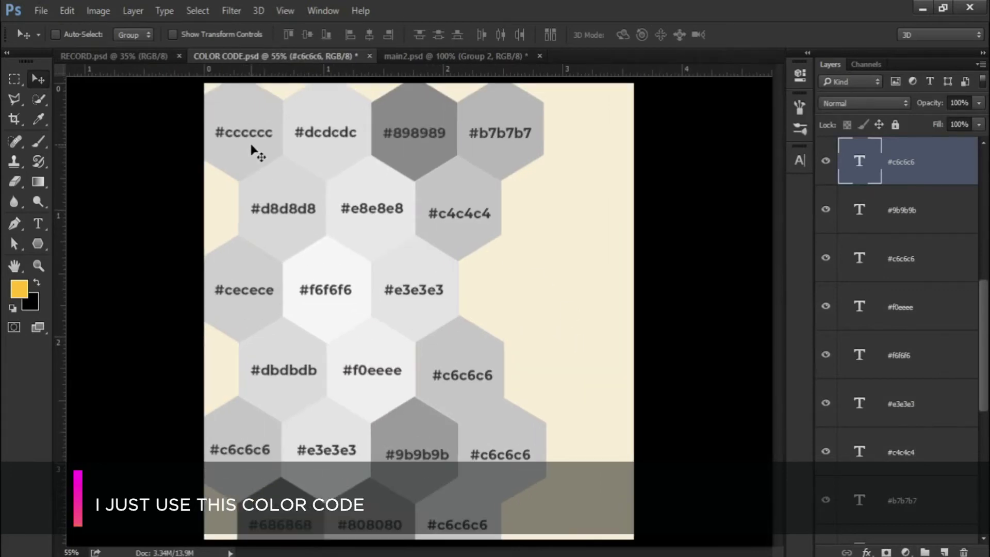
pyautogui.press('t')
pyautogui.click(251, 133)
pyautogui.moveTo(274, 133); pyautogui.dragTo(229, 143)
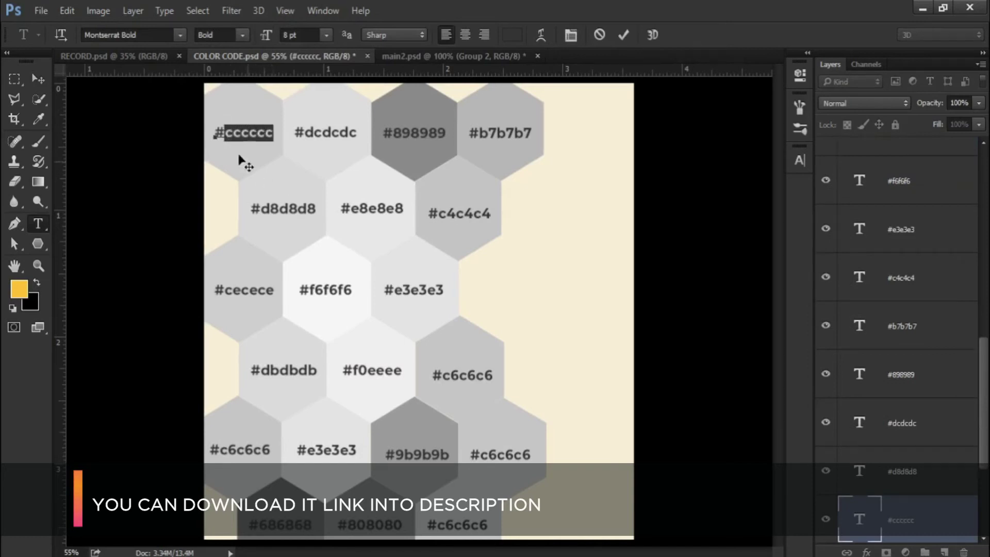
pyautogui.click(37, 78)
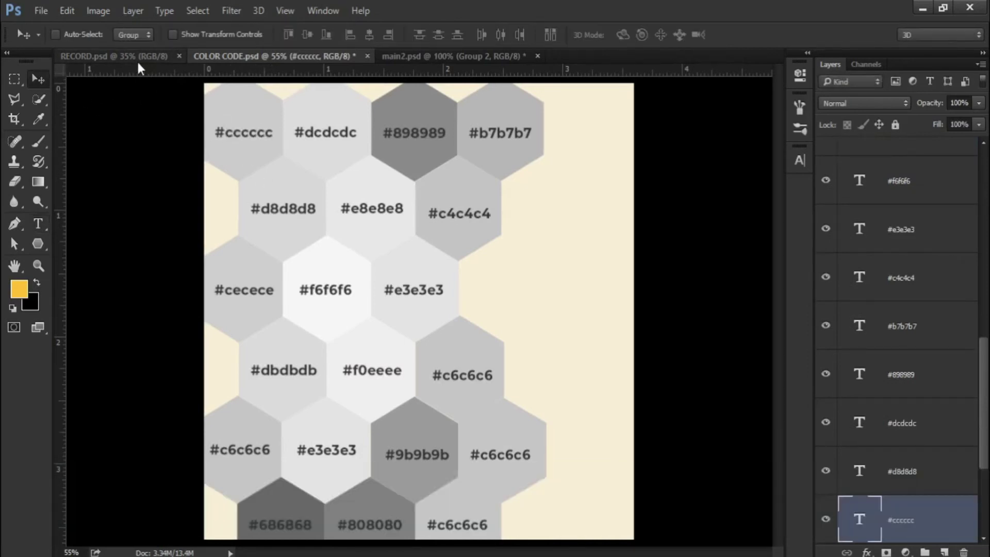
# - Fill the first row's first hexagon in RECORD.psd with the colour #cccccc
pyautogui.click(137, 56)
pyautogui.scroll(1, 232, 155)
pyautogui.press('a')
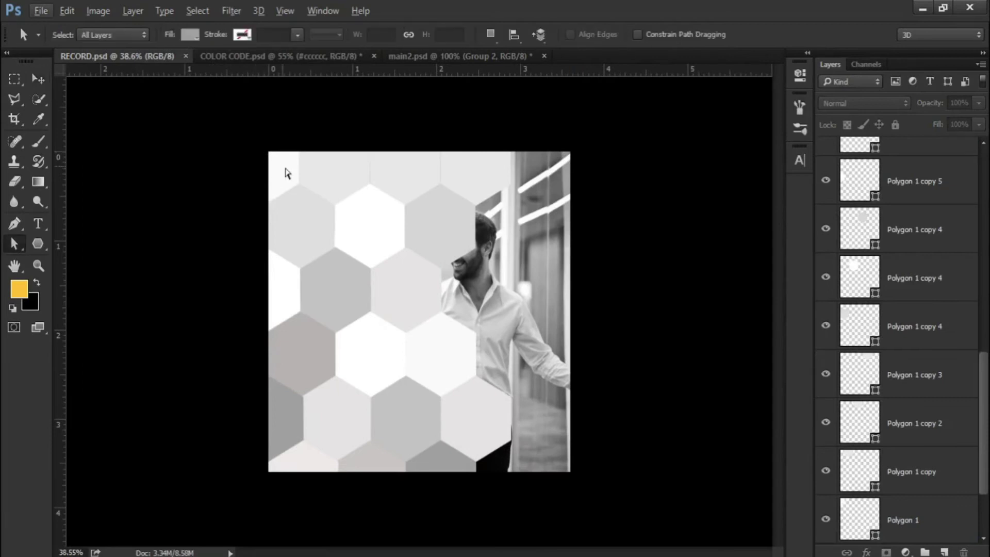
pyautogui.click(288, 173)
pyautogui.click(190, 38)
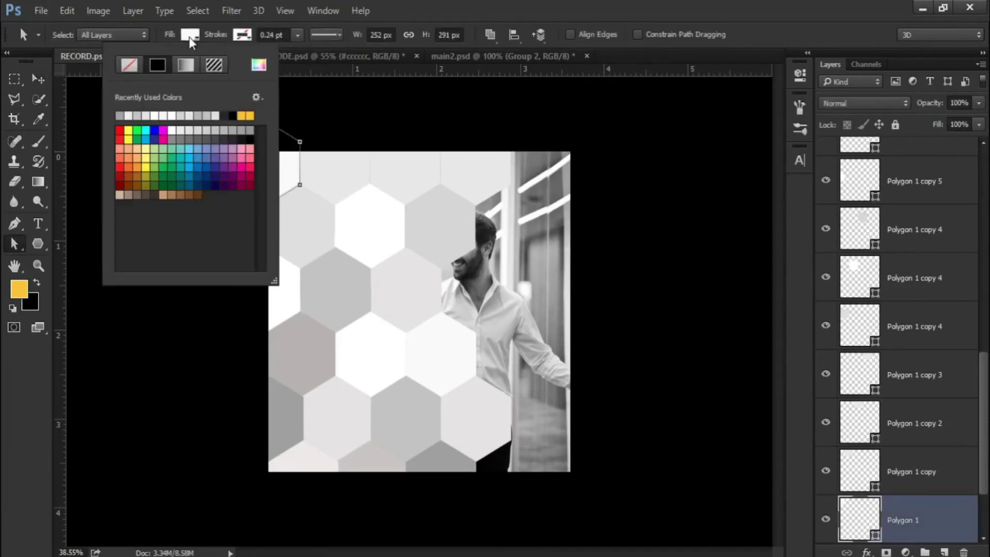
pyautogui.click(259, 64)
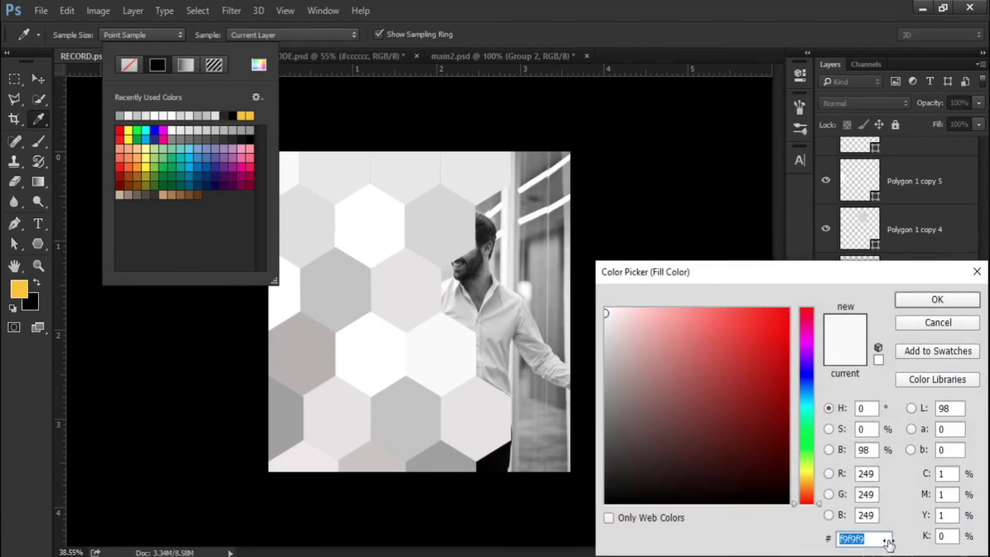
pyautogui.write('cccccc')
pyautogui.click(933, 301)
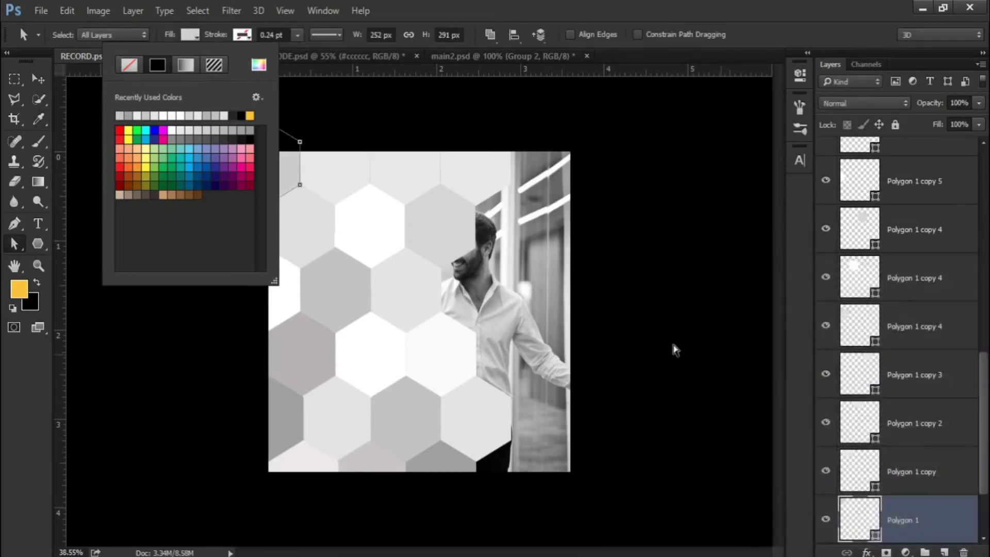
pyautogui.click(276, 182)
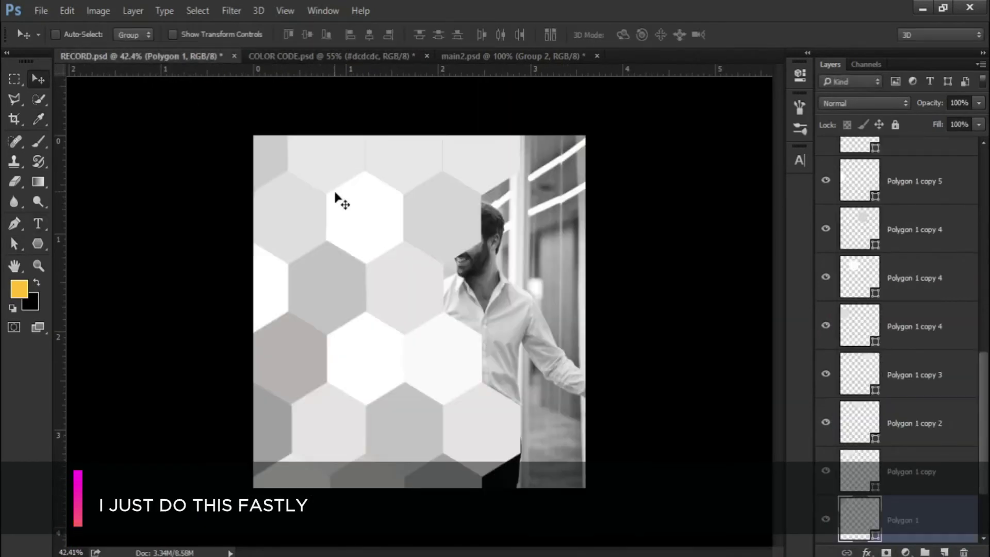
# - Fill the first row's second hexagon with the colour #dcdcdc
pyautogui.click(321, 166)
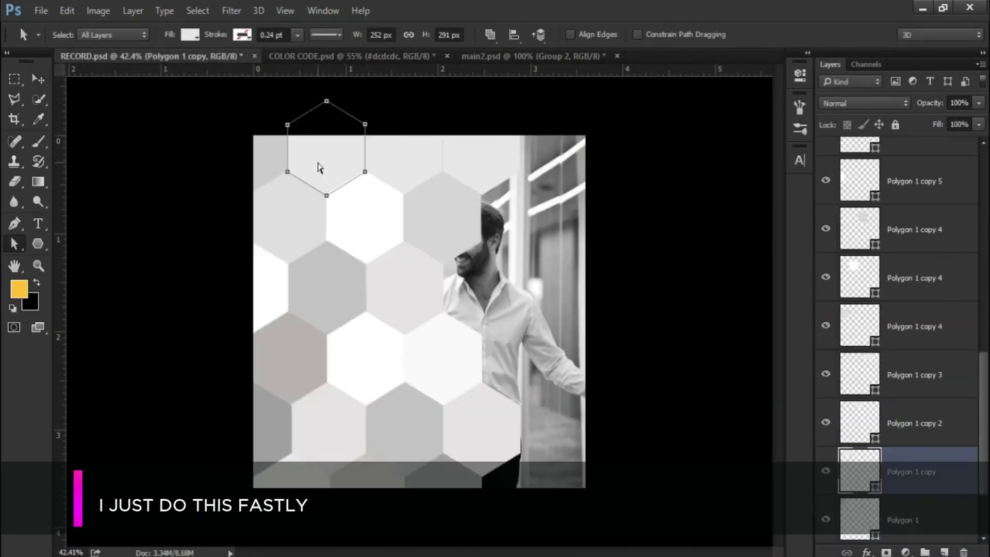
pyautogui.click(135, 35)
pyautogui.click(259, 64)
pyautogui.write('dcdcdc')
pyautogui.press('Return')
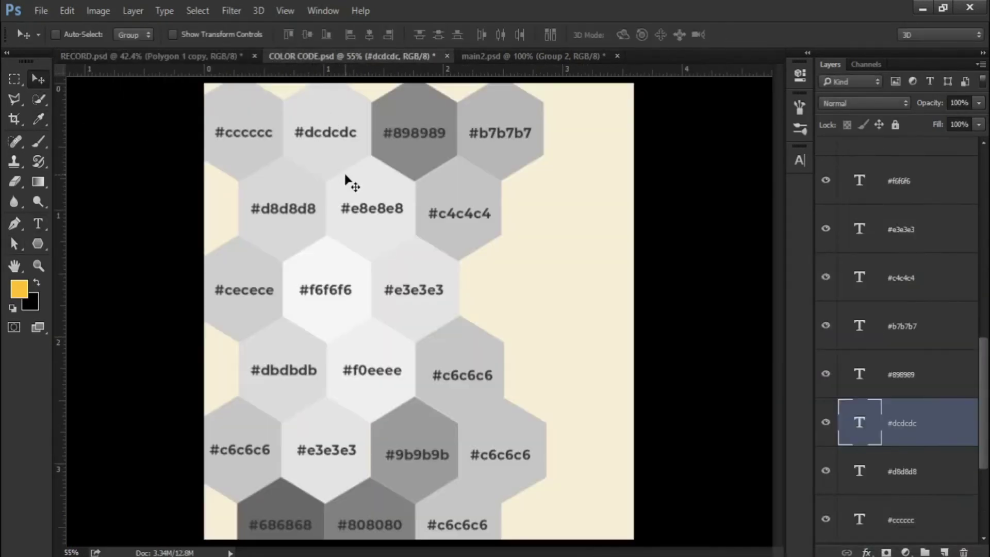
# - Copy the hex code 898989 from the first row's third hexagon label in COLOR CODE.psd
pyautogui.press('t')
pyautogui.click(407, 134)
pyautogui.moveTo(447, 134); pyautogui.dragTo(394, 139)
pyautogui.hotkey('ctrl', 'c')
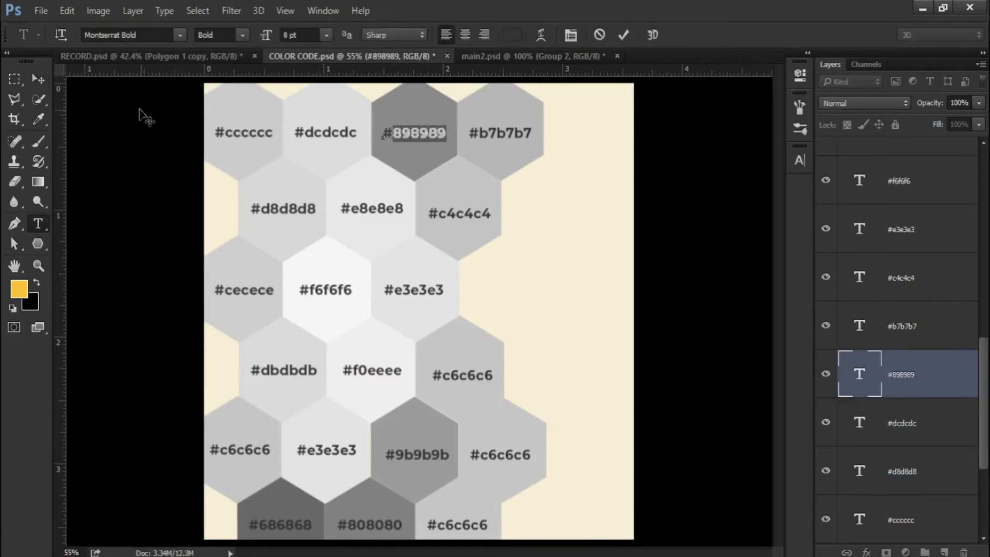
pyautogui.click(38, 79)
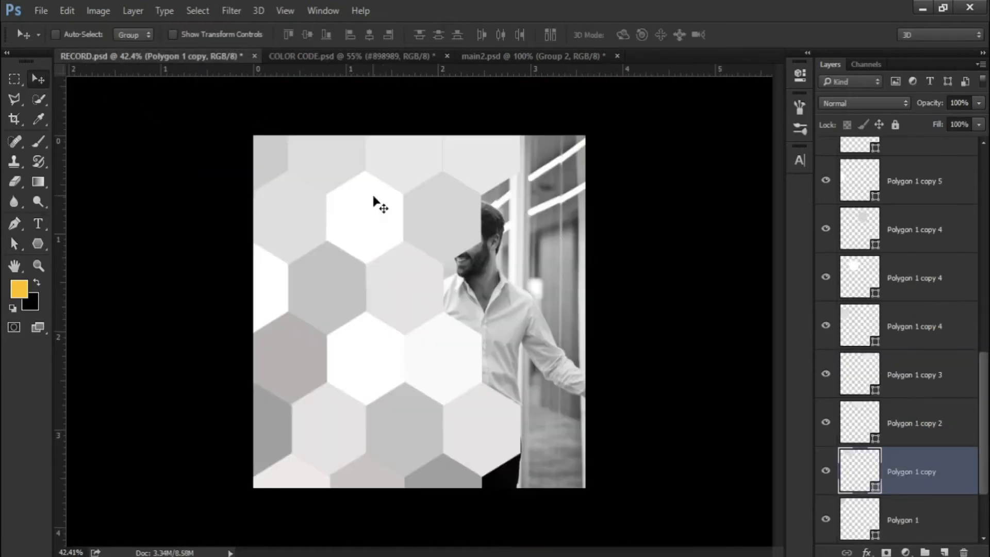
# - Fill the first row's third hexagon in RECORD.psd with the colour #898989
pyautogui.press('a')
pyautogui.click(405, 184)
pyautogui.click(189, 35)
pyautogui.click(259, 65)
pyautogui.hotkey('ctrl', 'v')
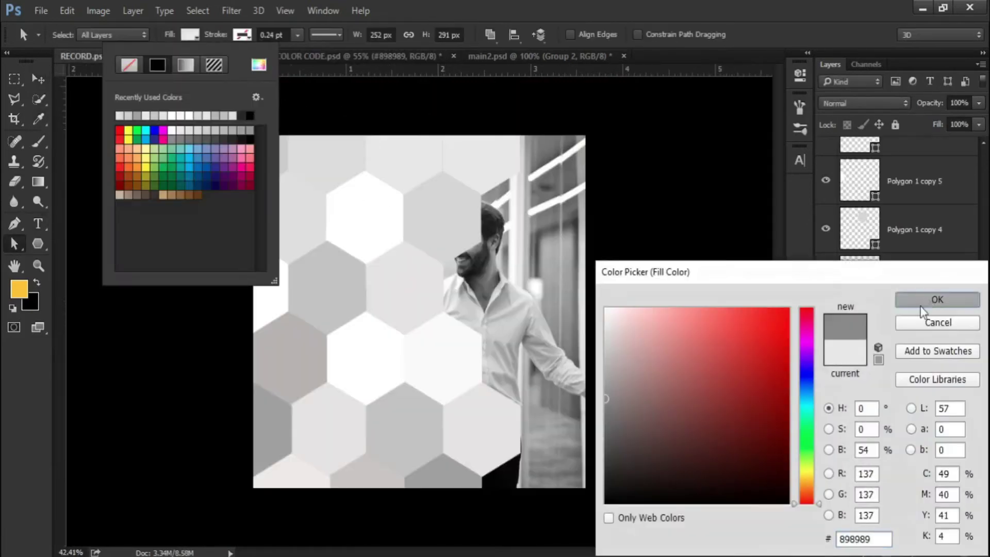
pyautogui.click(937, 297)
pyautogui.click(44, 84)
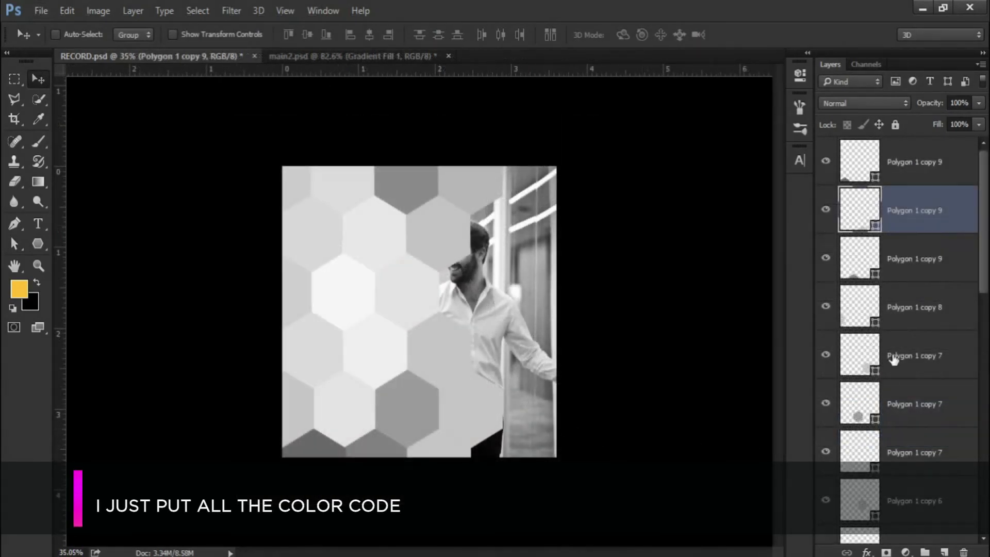
# - Add a Gradient fill layer directly above the businessman photo on Layer 1
pyautogui.moveTo(986, 280); pyautogui.dragTo(974, 522)
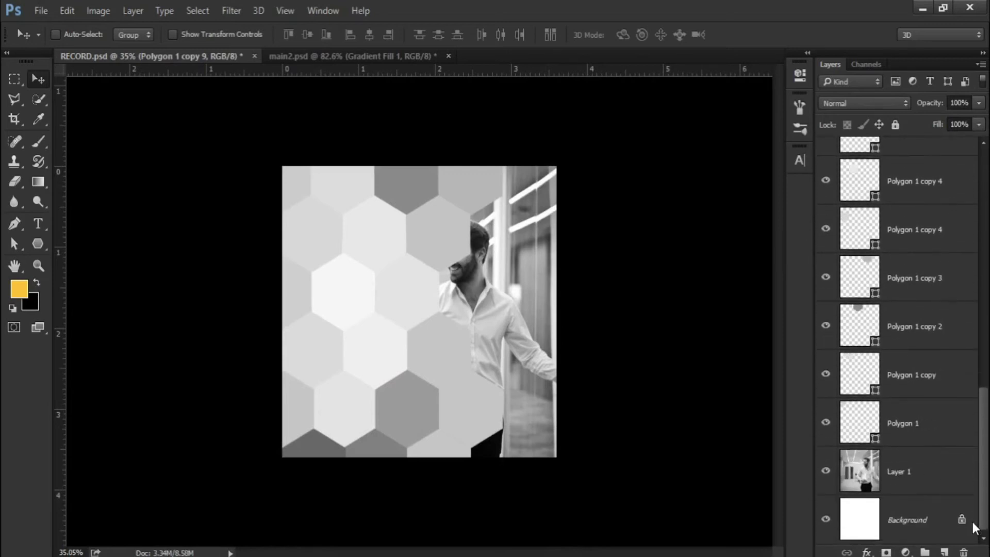
pyautogui.click(919, 482)
pyautogui.click(906, 553)
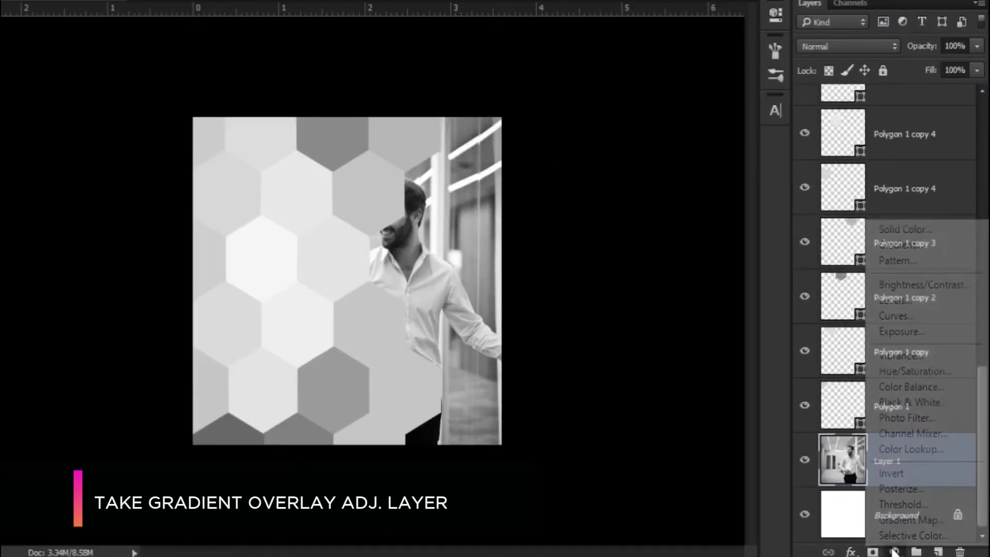
pyautogui.click(898, 247)
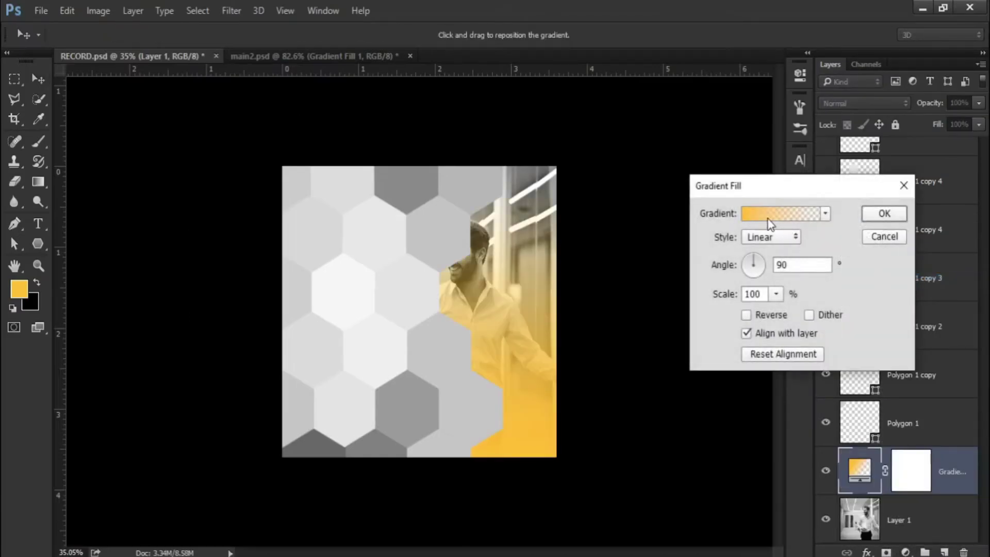
# - Set the gradient's starting colour stop to orange #FB8200
pyautogui.click(770, 223)
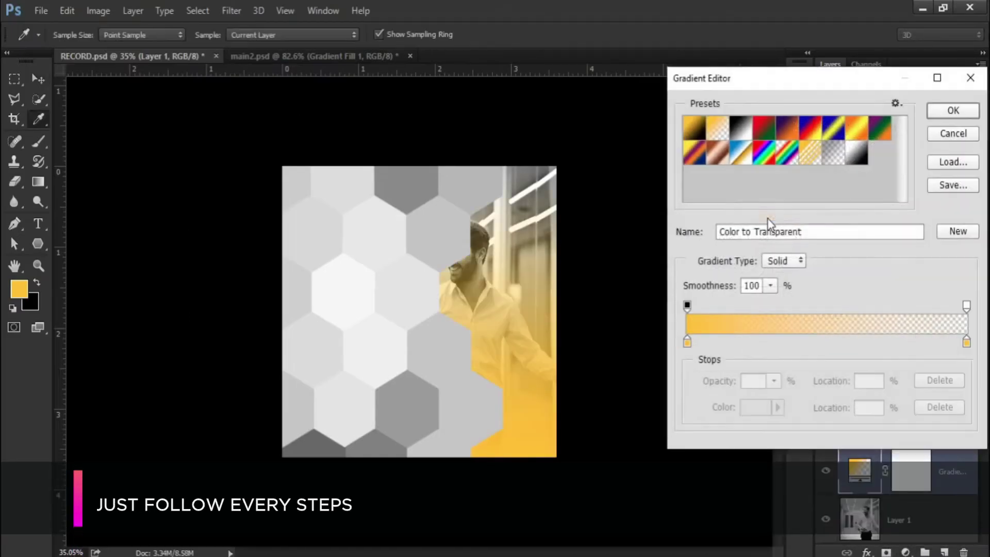
pyautogui.click(687, 342)
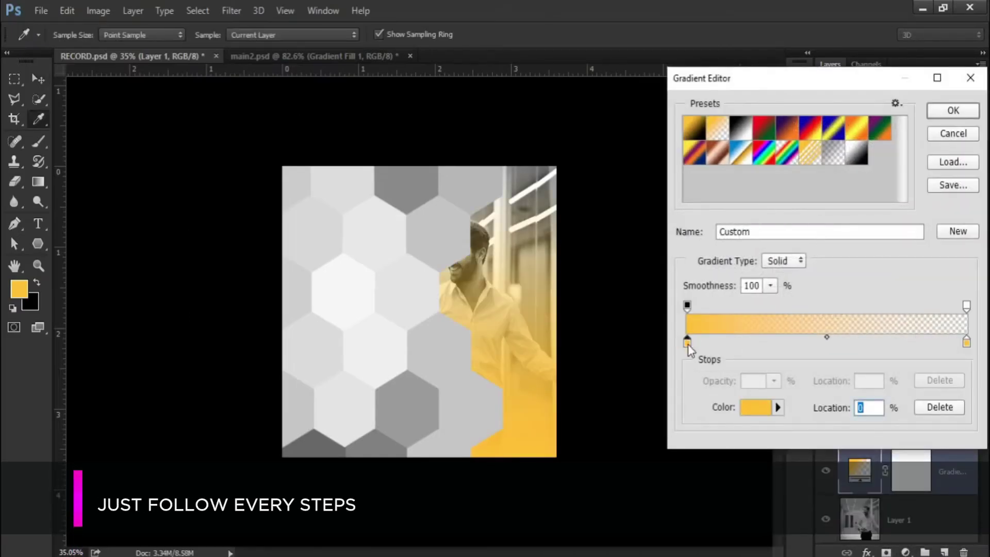
pyautogui.click(755, 407)
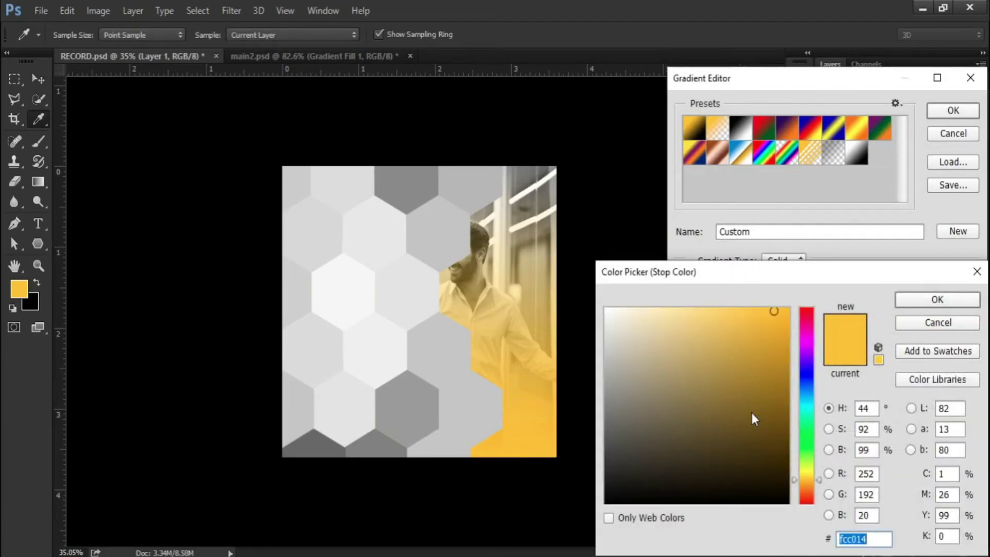
pyautogui.write('FB')
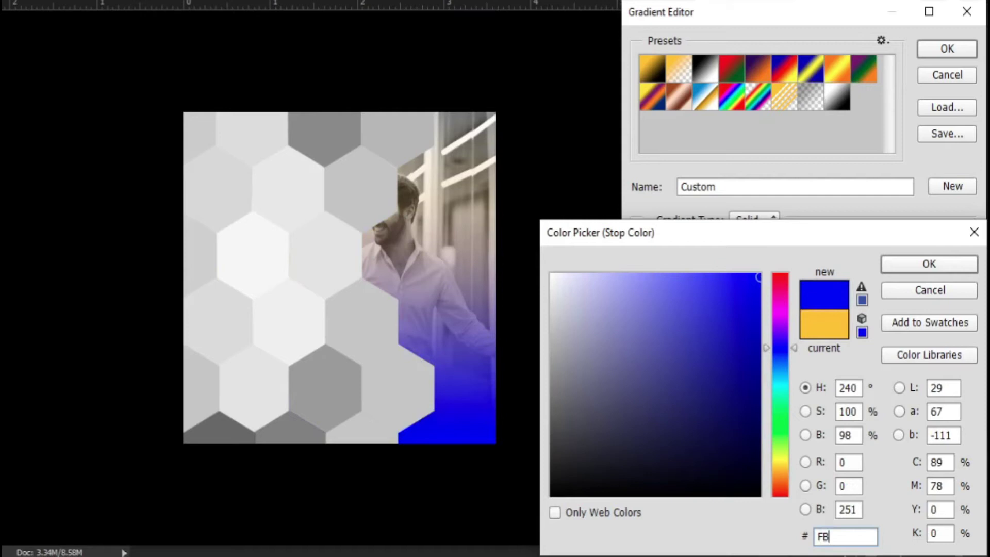
pyautogui.write('8200')
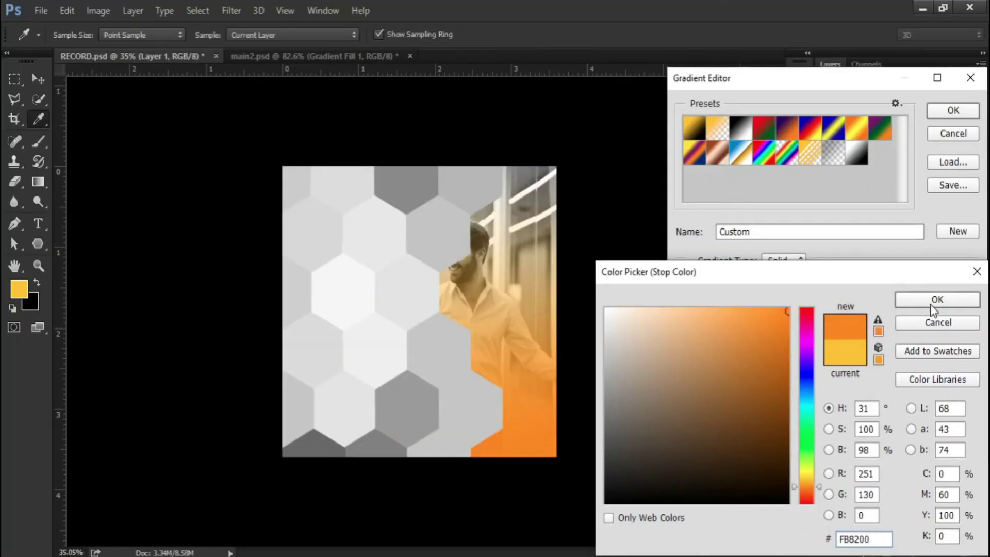
pyautogui.click(923, 265)
# - Set the gradient's end colour stop to #EFC467 and accept the edited gradient
pyautogui.click(966, 342)
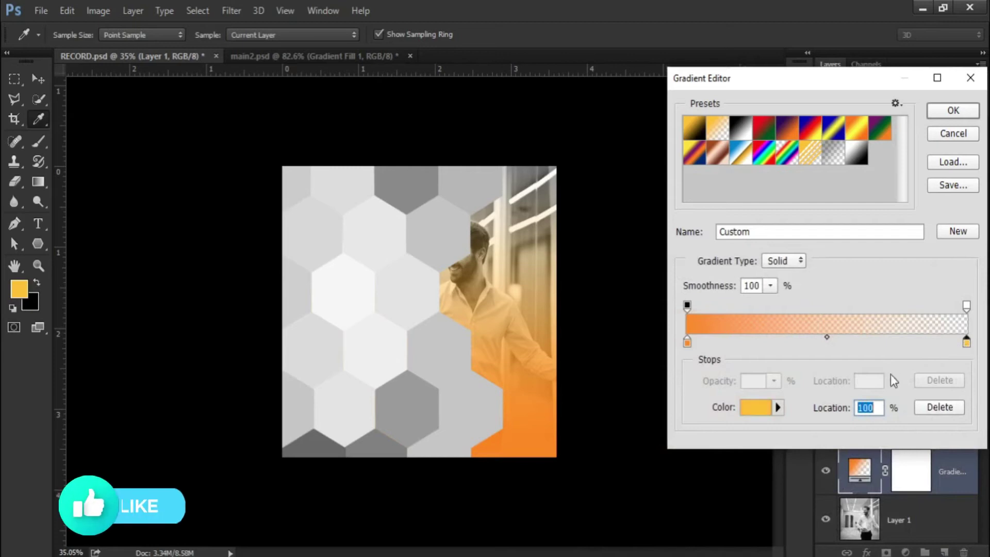
pyautogui.click(753, 408)
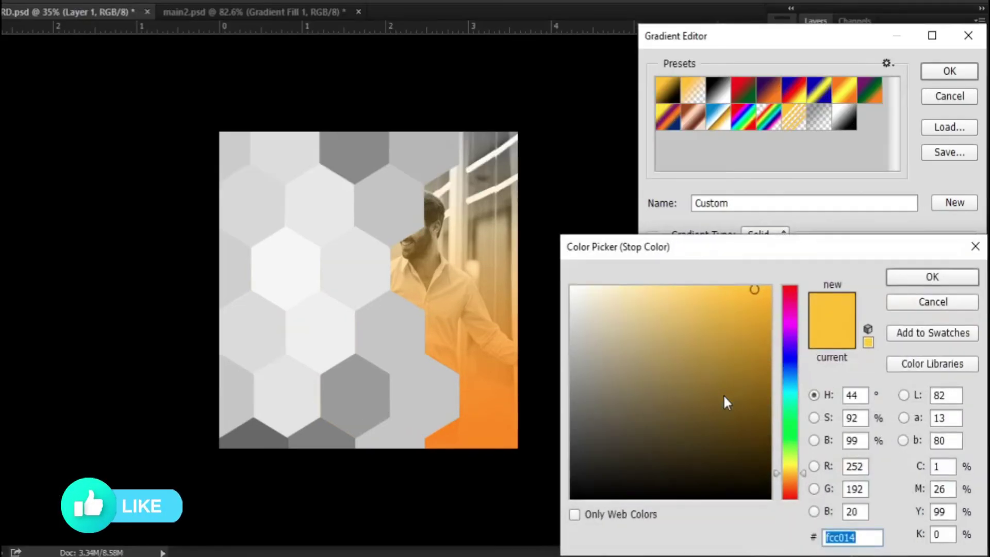
pyautogui.write('EFC')
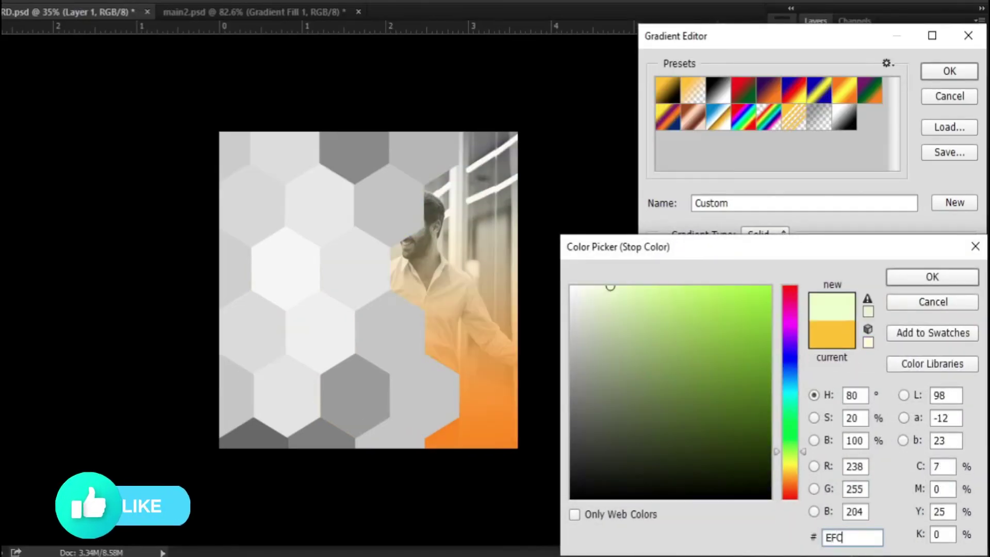
pyautogui.write('467')
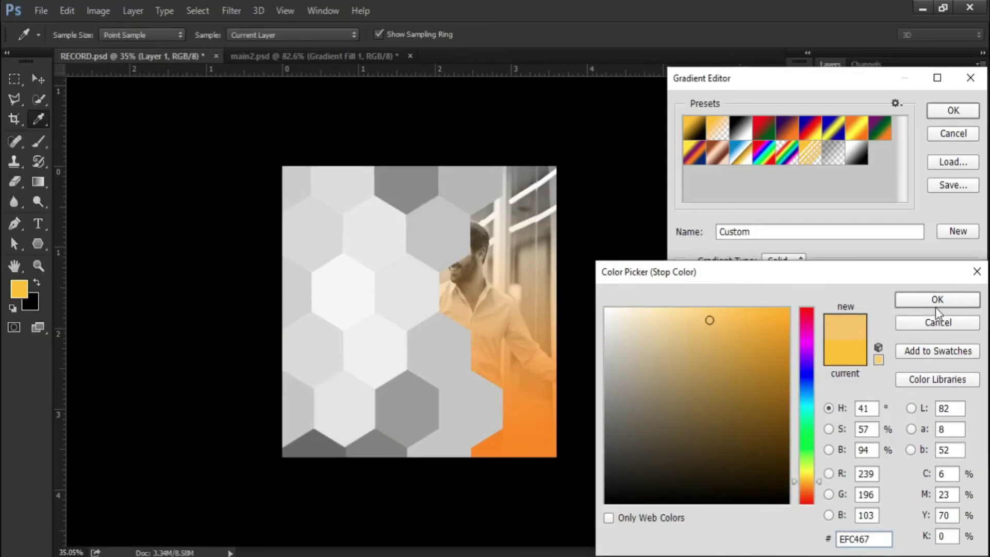
pyautogui.click(937, 304)
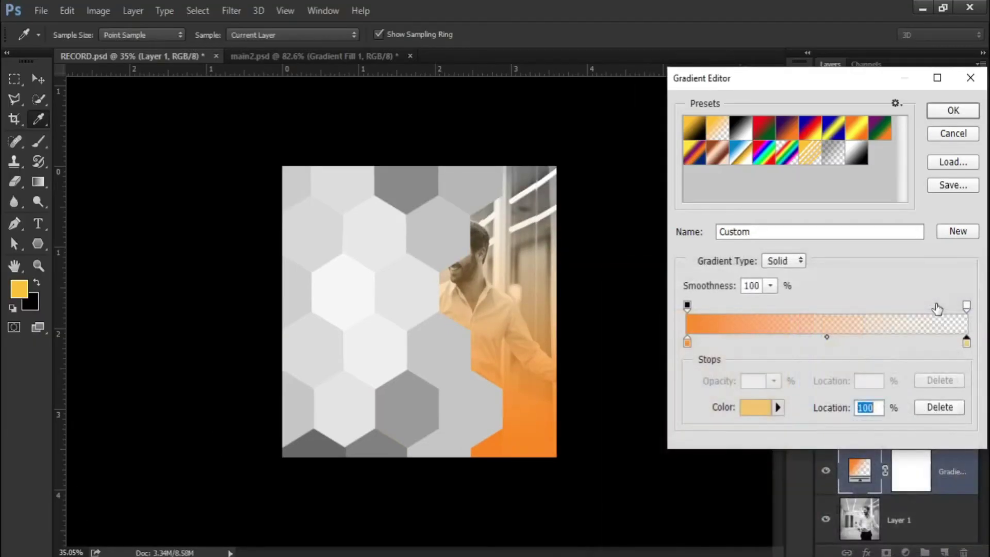
pyautogui.click(942, 118)
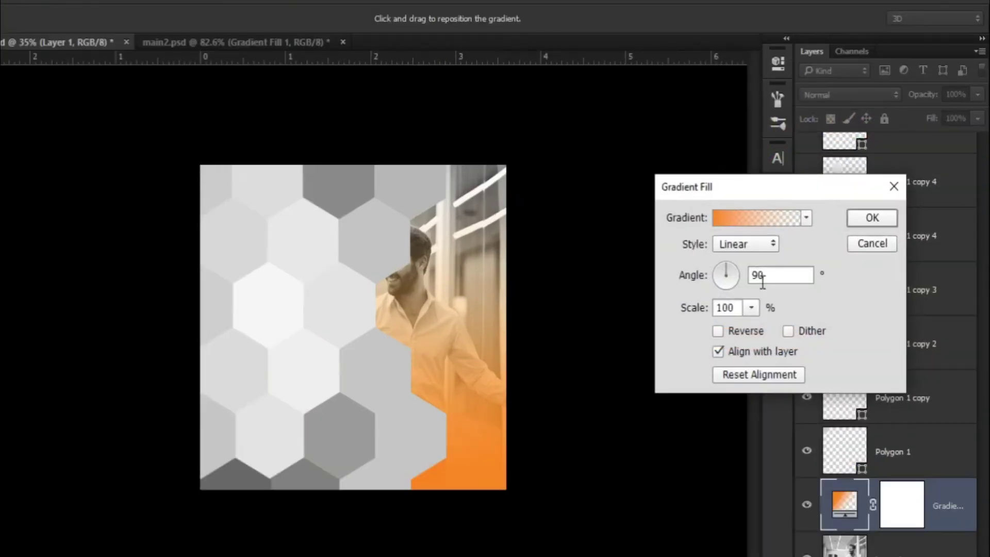
# - Set the gradient fill's angle to -45°, reverse it, scale it to 110% and apply it
pyautogui.moveTo(763, 281); pyautogui.dragTo(748, 277)
pyautogui.write('-45')
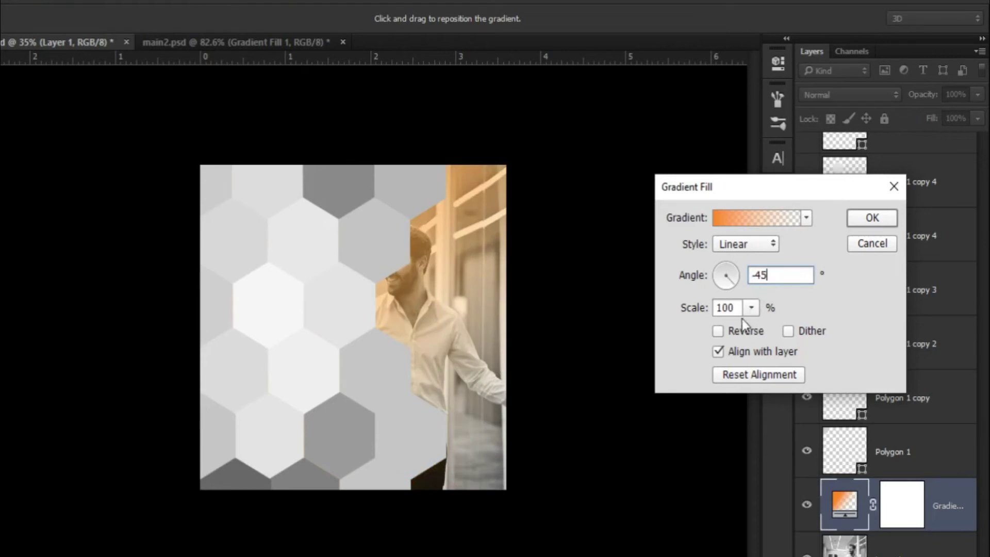
pyautogui.click(722, 333)
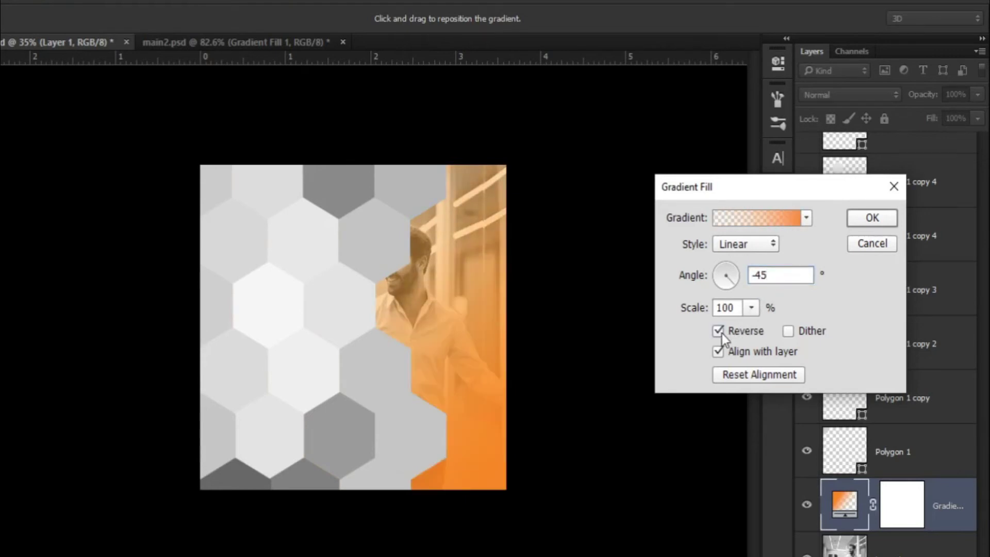
pyautogui.click(751, 297)
pyautogui.moveTo(751, 319); pyautogui.dragTo(754, 320)
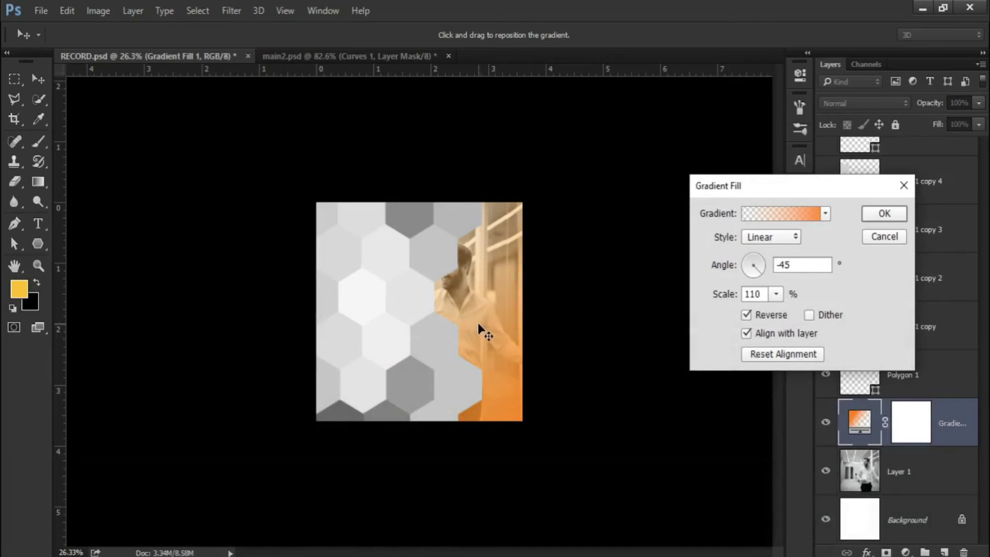
pyautogui.click(885, 215)
# - Set the blend mode of the three grey hexagons above and beside the man's head to Linear Burn
pyautogui.scroll(1, 481, 320)
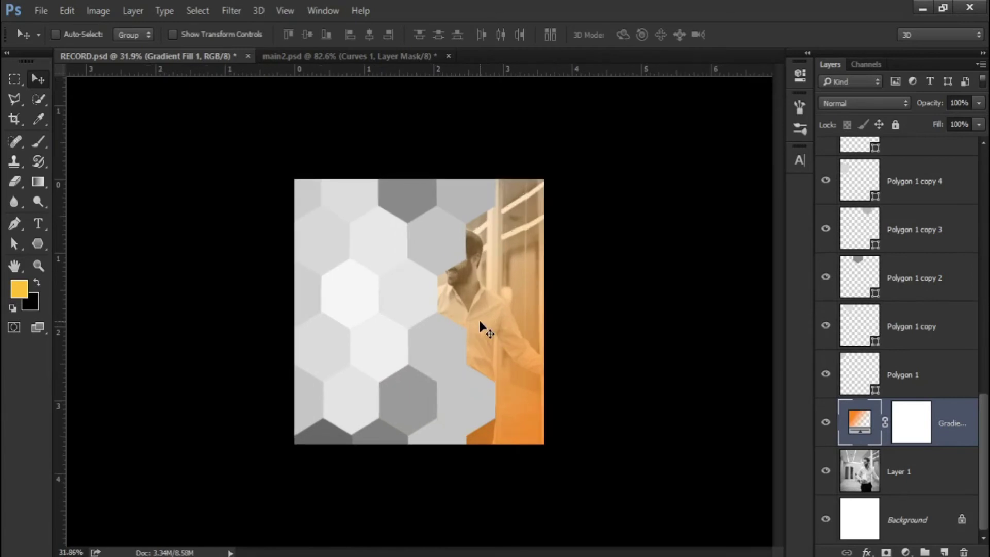
pyautogui.press('a')
pyautogui.click(424, 204)
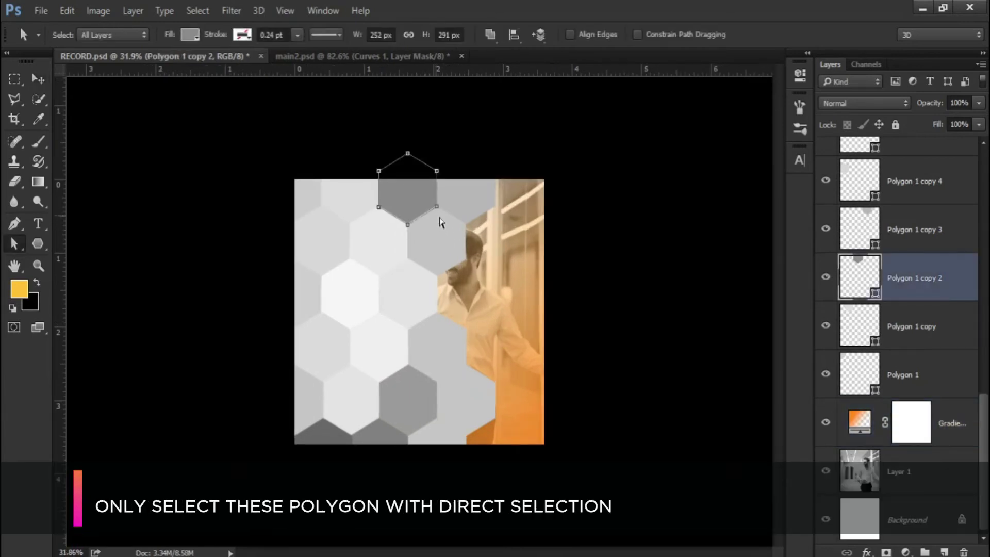
pyautogui.keyDown('shift'); pyautogui.click(475, 212); pyautogui.keyUp('shift')
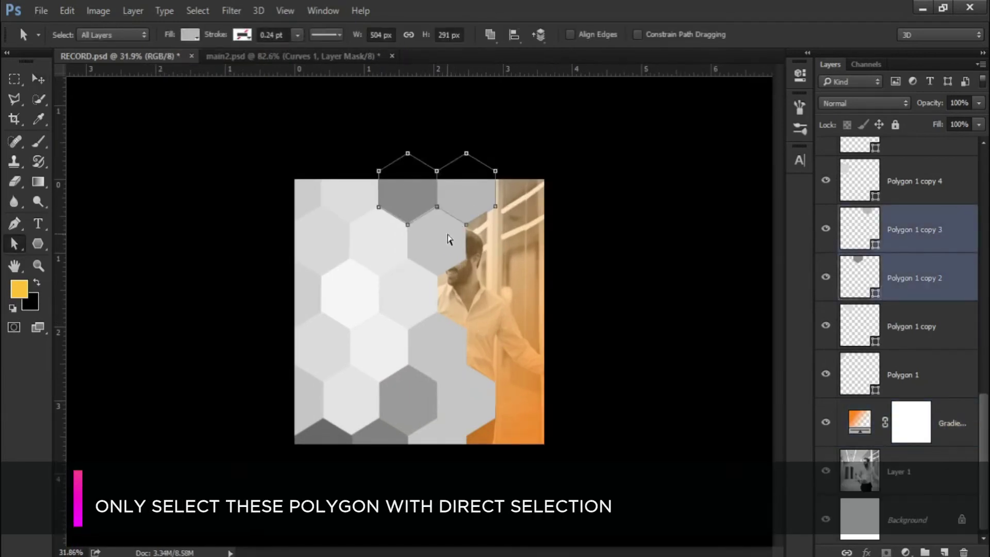
pyautogui.keyDown('shift'); pyautogui.click(449, 239); pyautogui.keyUp('shift')
pyautogui.click(845, 105)
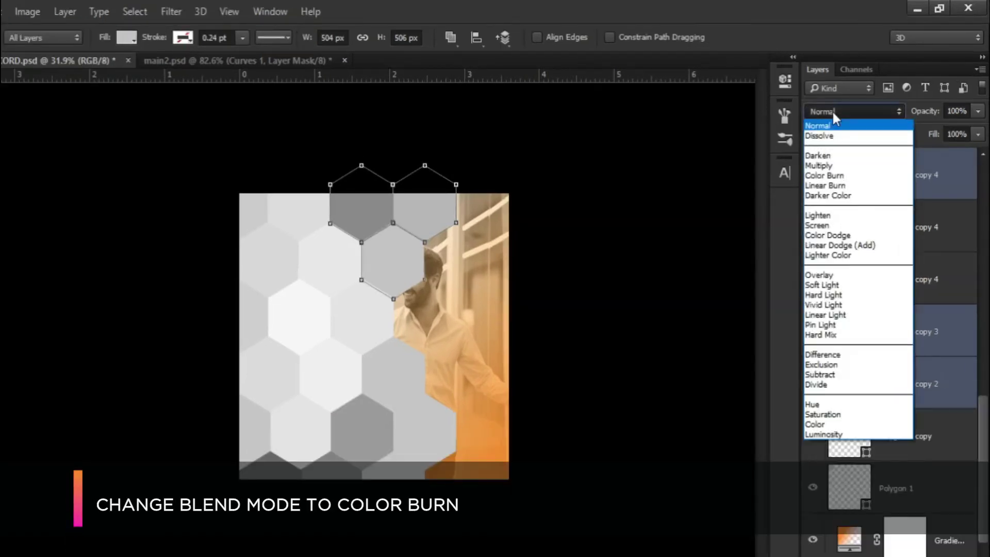
pyautogui.click(825, 185)
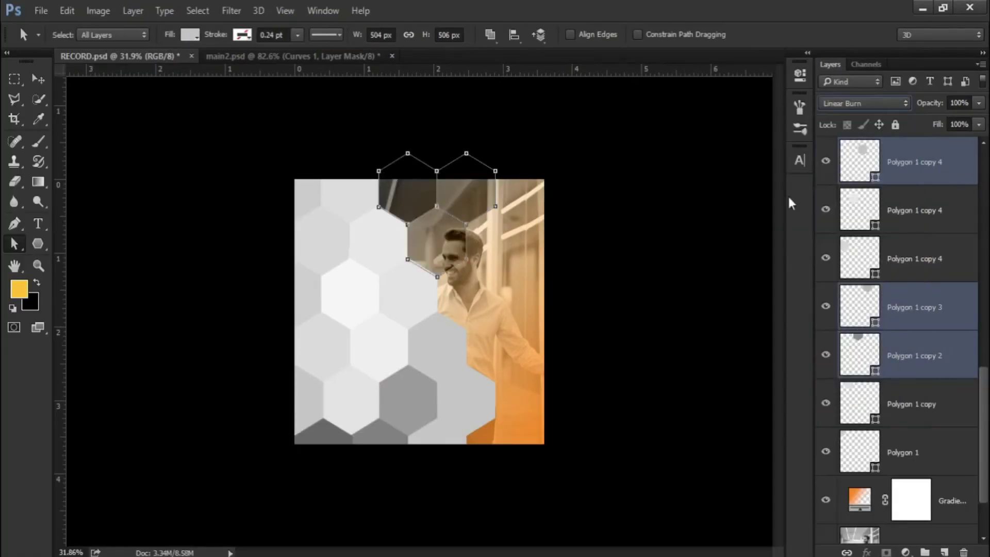
pyautogui.click(627, 253)
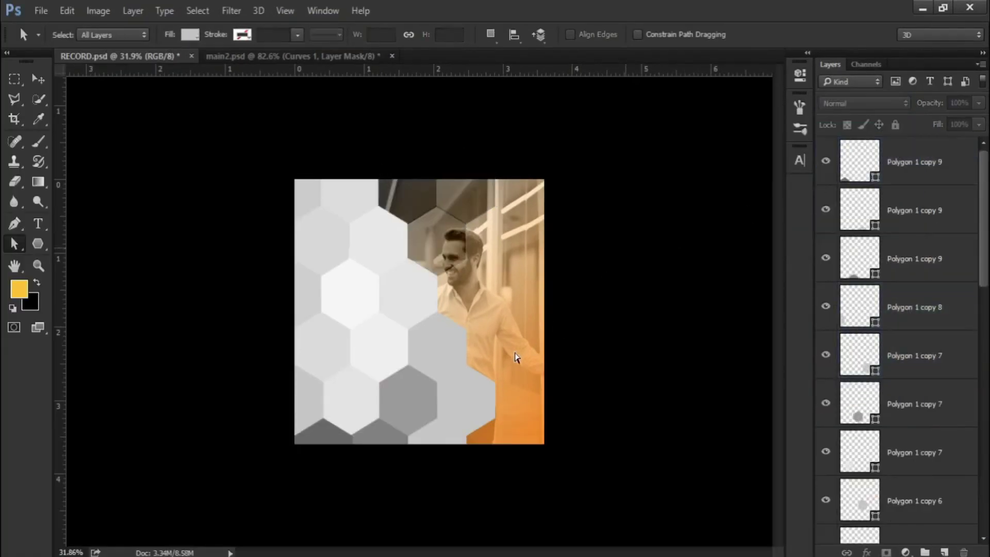
# - Set the six grey hexagons over the man's lower body and along the canvas's lower edge to Color Burn
pyautogui.click(454, 354)
pyautogui.keyDown('shift'); pyautogui.click(474, 397); pyautogui.keyUp('shift')
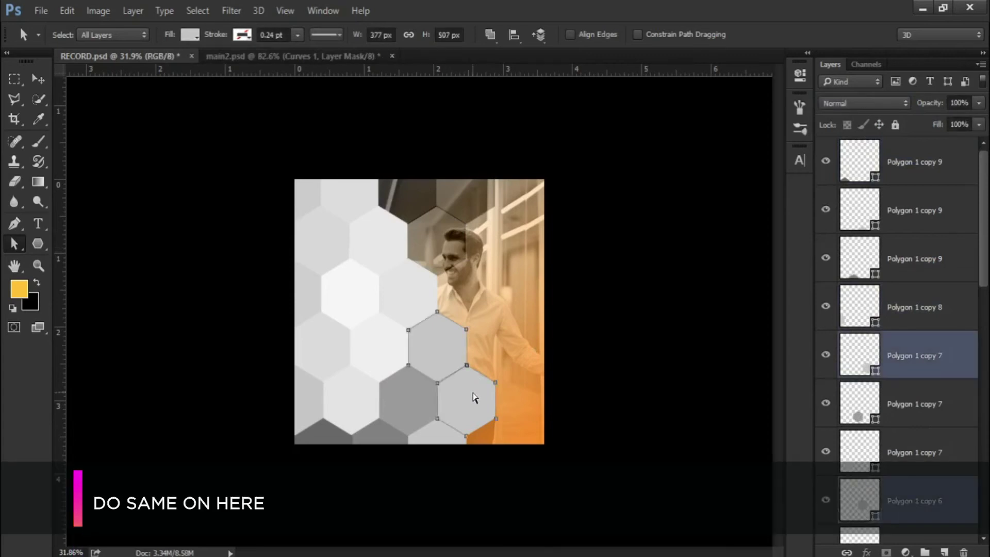
pyautogui.keyDown('shift'); pyautogui.click(433, 420); pyautogui.keyUp('shift')
pyautogui.keyDown('shift'); pyautogui.click(419, 442); pyautogui.keyUp('shift')
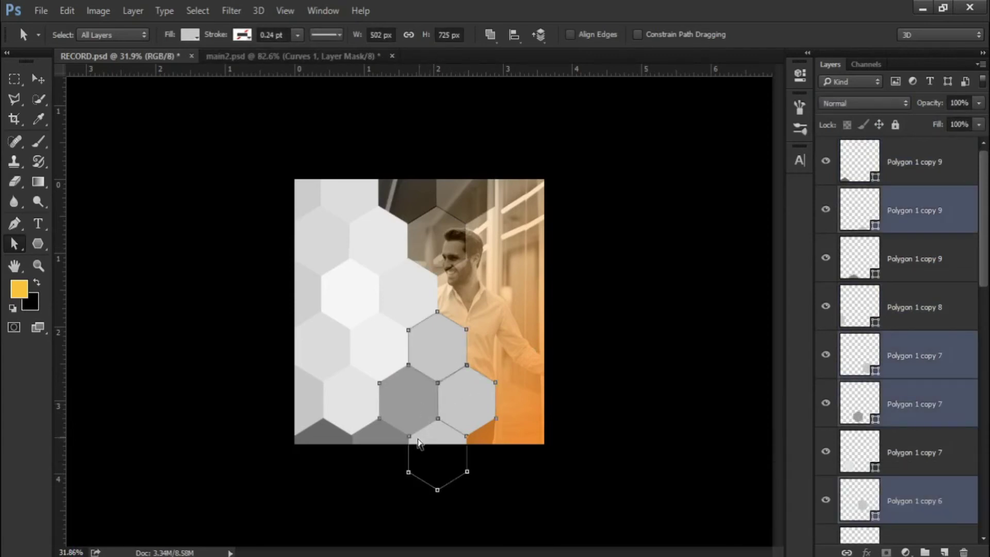
pyautogui.keyDown('shift'); pyautogui.click(388, 439); pyautogui.keyUp('shift')
pyautogui.keyDown('shift'); pyautogui.click(338, 442); pyautogui.keyUp('shift')
pyautogui.click(856, 109)
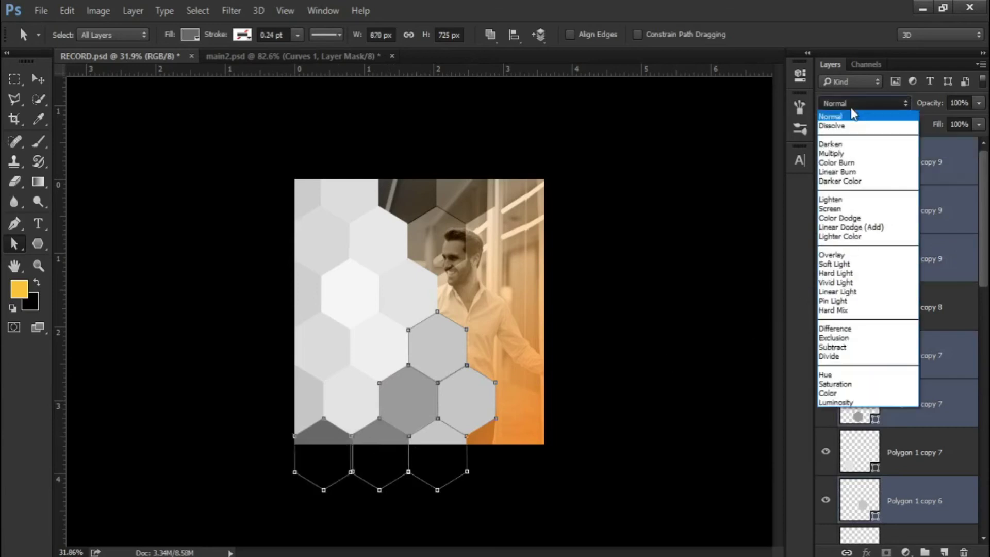
pyautogui.click(838, 170)
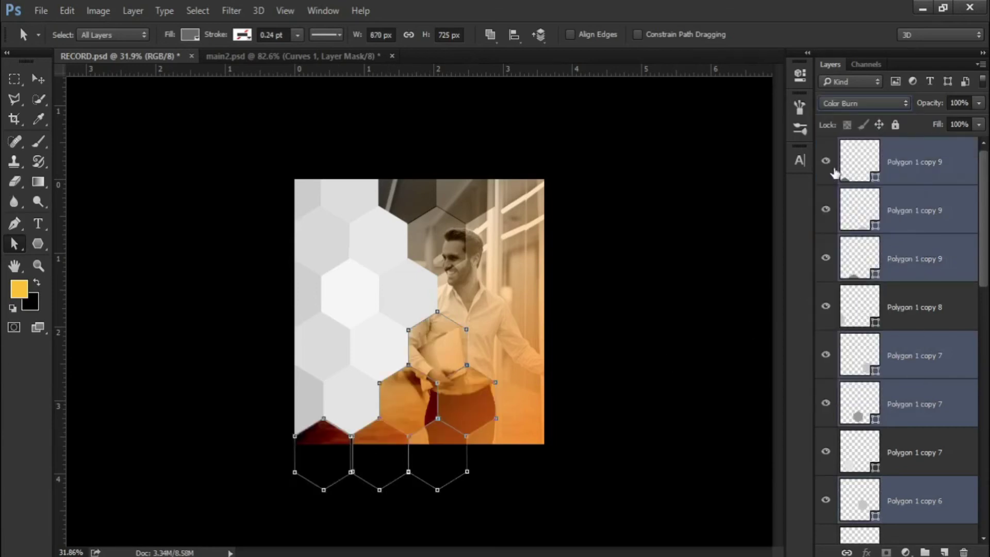
pyautogui.click(593, 321)
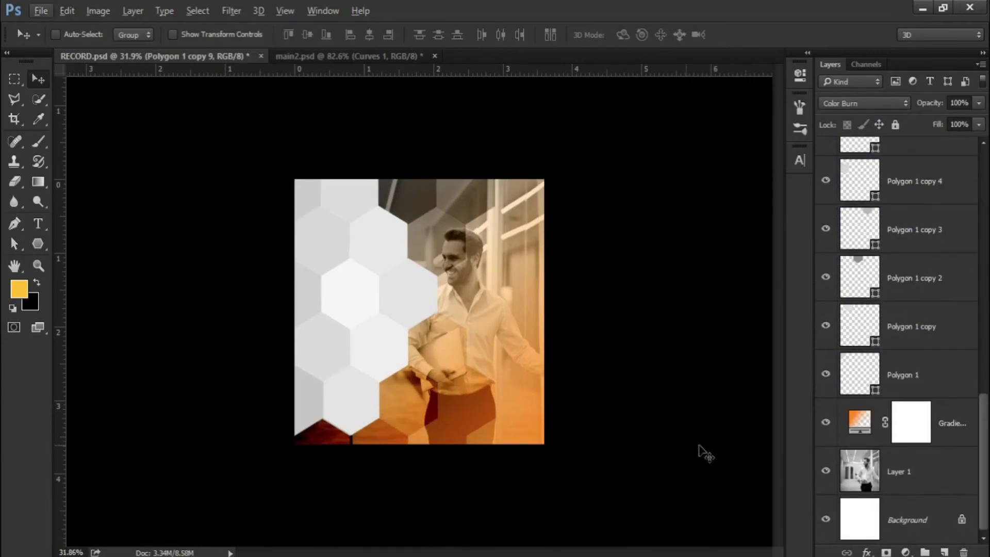
# - Add a Curves adjustment layer directly above the gradient fill layer
pyautogui.click(941, 435)
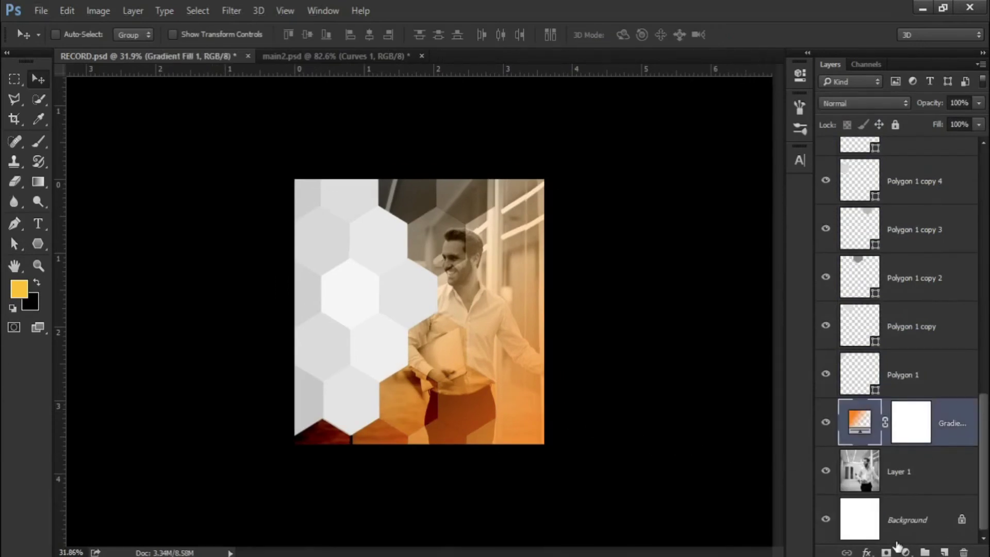
pyautogui.click(904, 551)
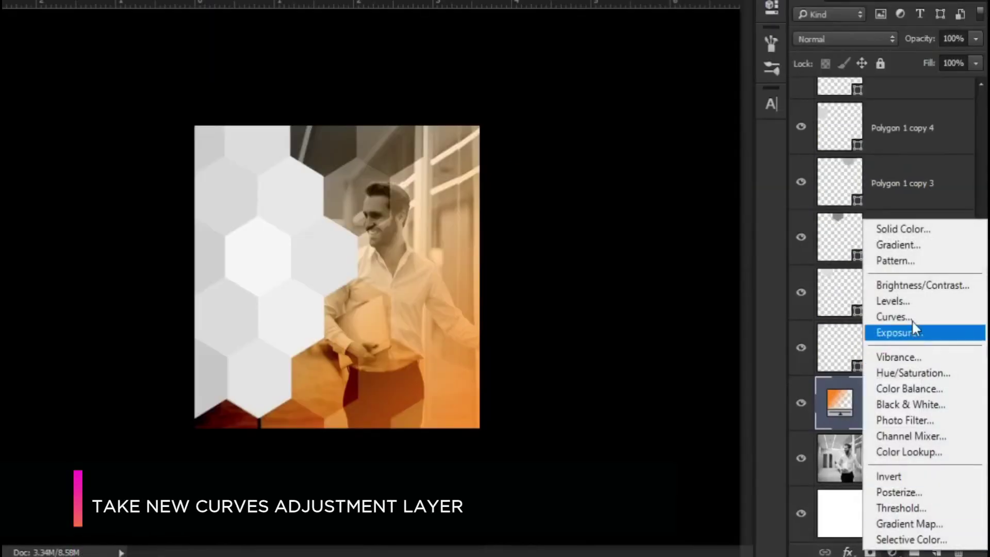
pyautogui.click(895, 316)
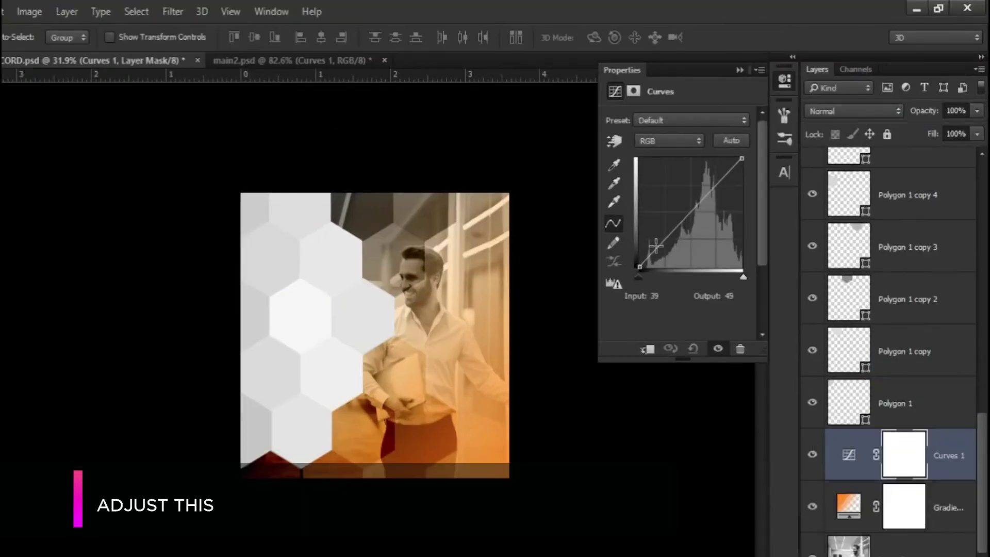
# - Darken the photo slightly by lowering the RGB curve with points at inputs 53, 111 and 177
pyautogui.click(683, 229)
pyautogui.moveTo(660, 247); pyautogui.dragTo(660, 247)
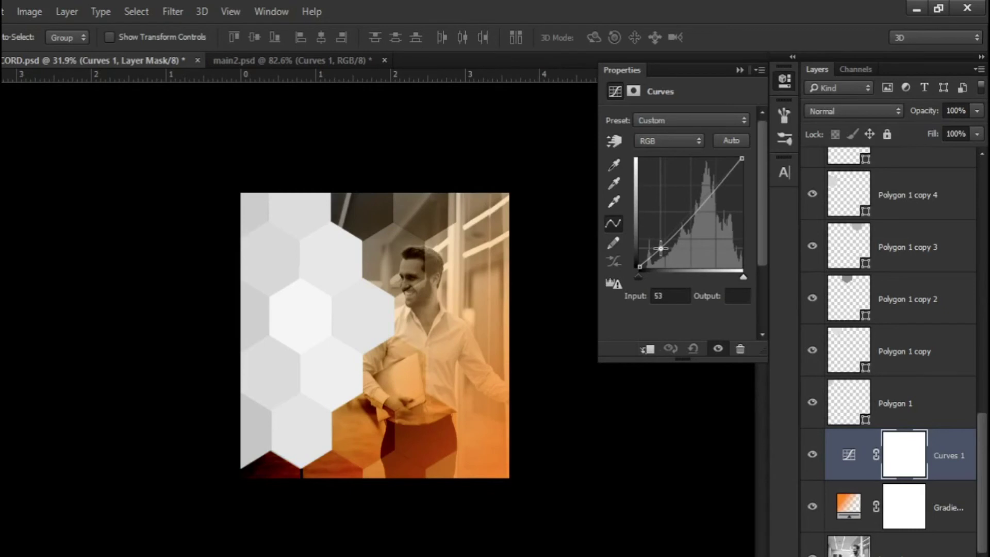
pyautogui.click(684, 226)
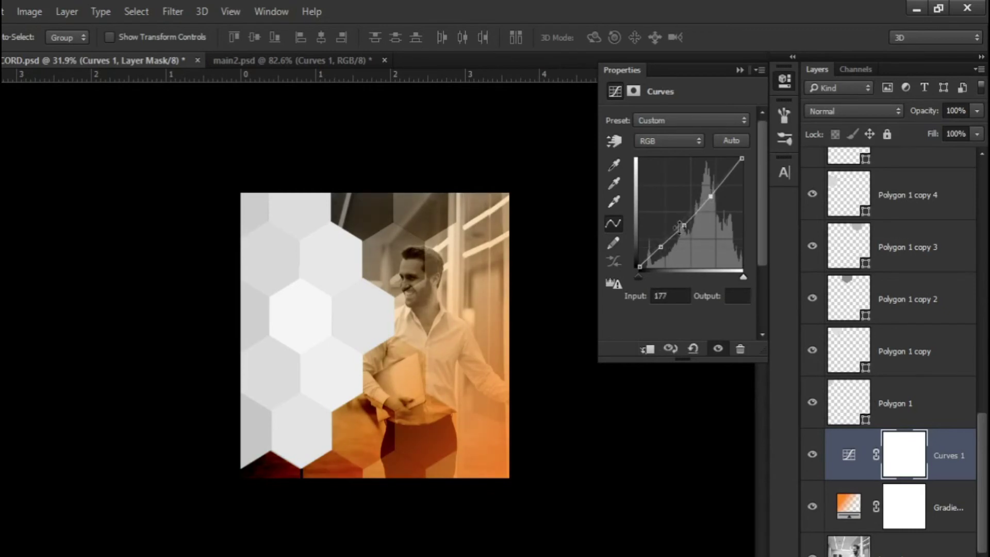
pyautogui.moveTo(688, 223); pyautogui.dragTo(684, 223)
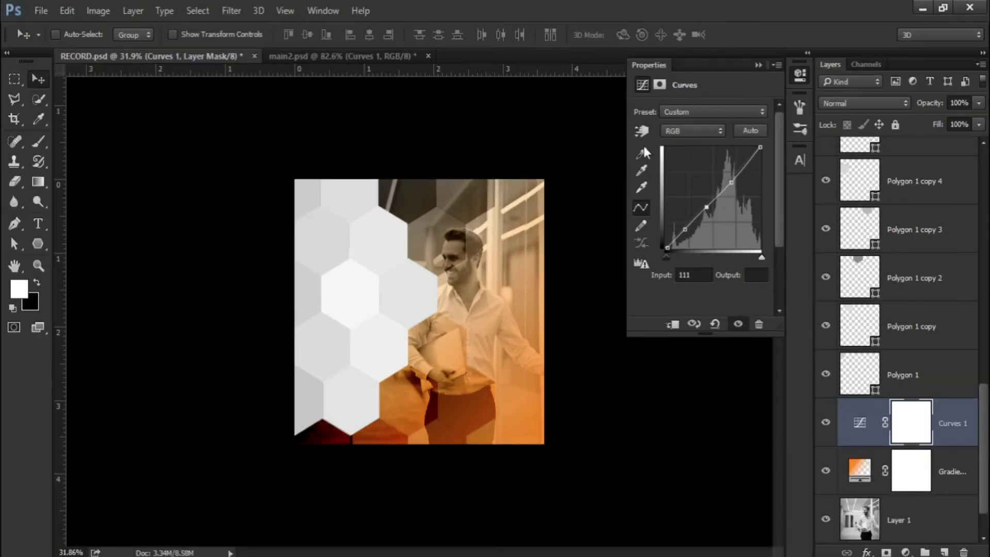
pyautogui.click(758, 65)
# - Select all nine Linear Burn and Color Burn hexagons over the photo and group their layers
pyautogui.scroll(1, 459, 247)
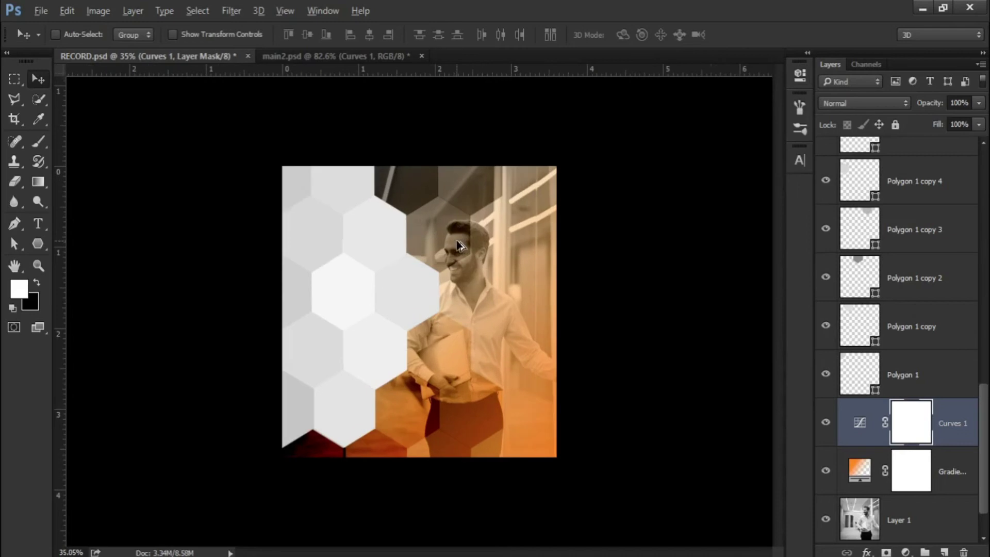
pyautogui.press('a')
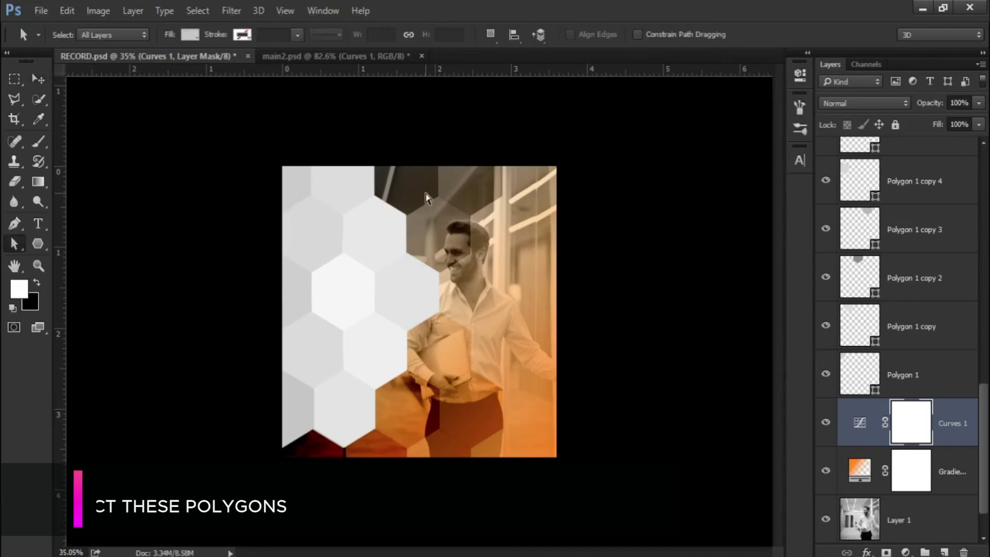
pyautogui.click(425, 198)
pyautogui.keyDown('shift'); pyautogui.click(443, 232); pyautogui.keyUp('shift')
pyautogui.keyDown('shift'); pyautogui.click(476, 204); pyautogui.keyUp('shift')
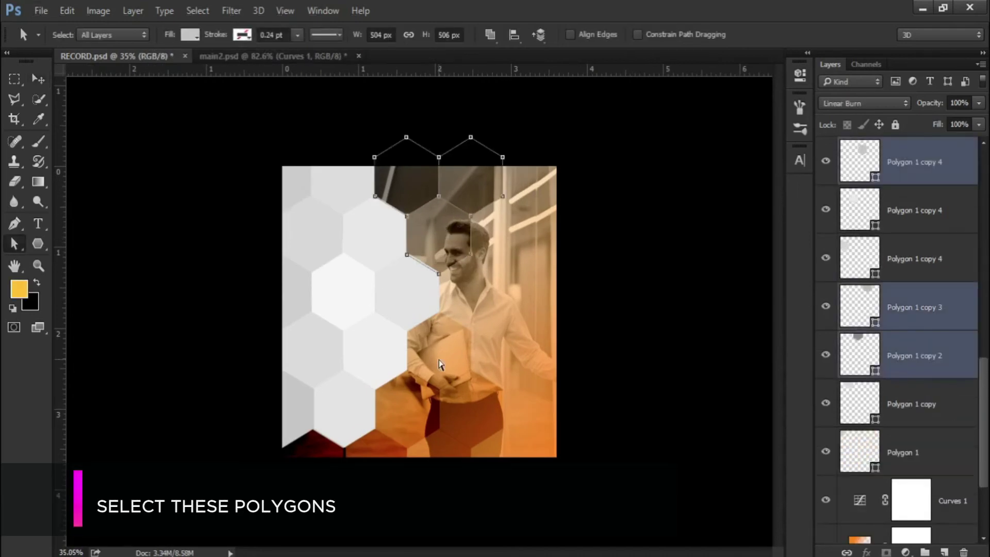
pyautogui.keyDown('shift'); pyautogui.click(439, 364); pyautogui.keyUp('shift')
pyautogui.keyDown('shift'); pyautogui.click(471, 405); pyautogui.keyUp('shift')
pyautogui.keyDown('shift'); pyautogui.click(417, 421); pyautogui.keyUp('shift')
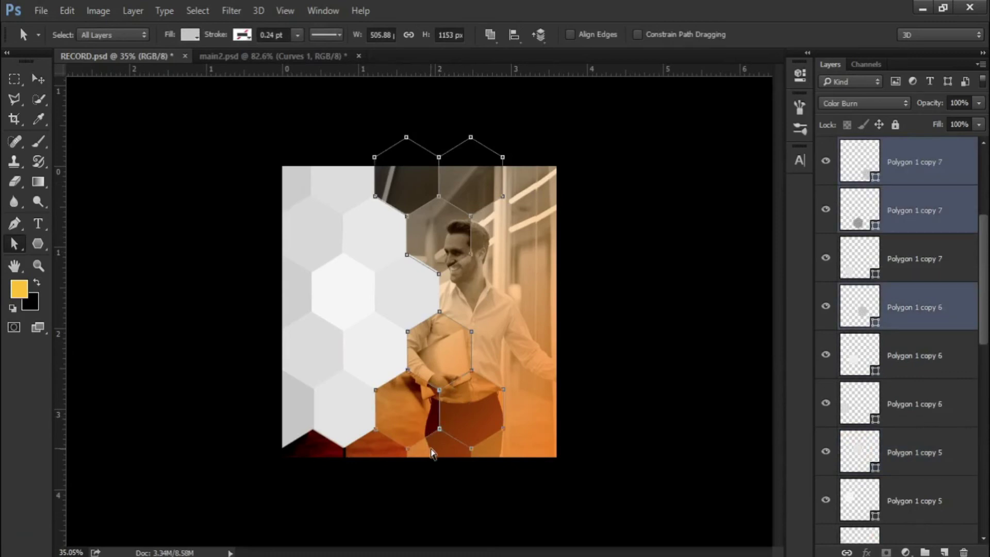
pyautogui.keyDown('shift'); pyautogui.click(431, 454); pyautogui.keyUp('shift')
pyautogui.keyDown('shift'); pyautogui.click(375, 463); pyautogui.keyUp('shift')
pyautogui.keyDown('shift'); pyautogui.click(326, 450); pyautogui.keyUp('shift')
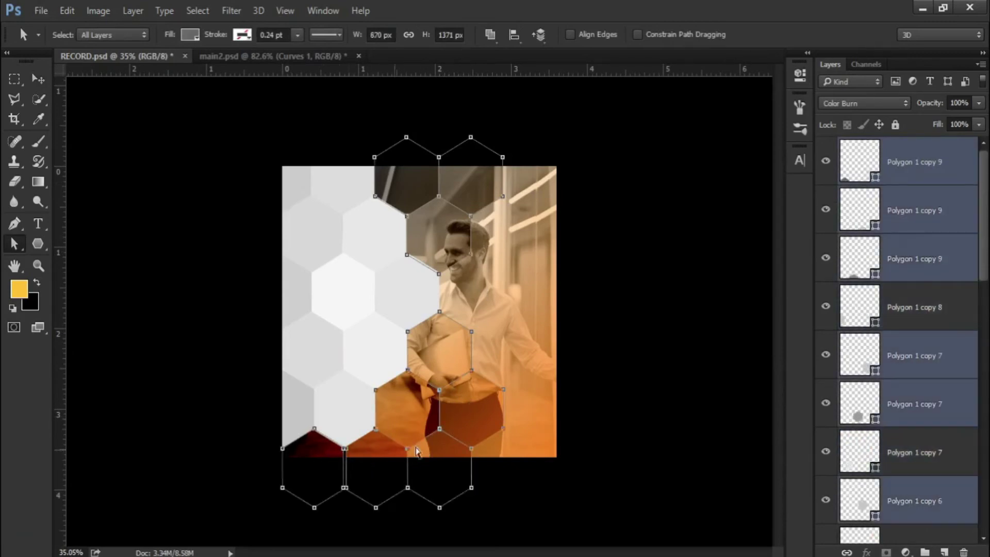
pyautogui.hotkey('ctrl', 'g')
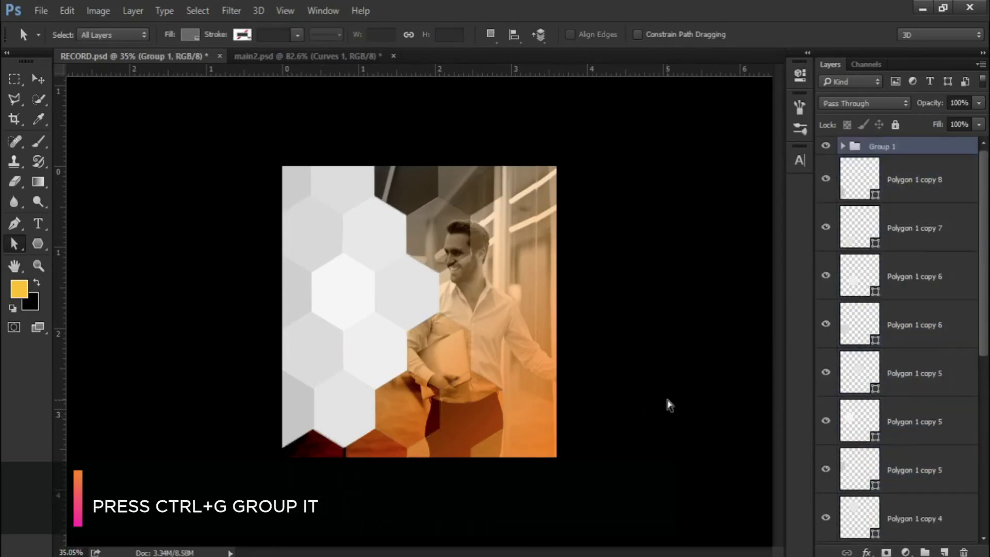
# - Move the new hexagon group directly above the Curves 1 layer and rename it Transparent
pyautogui.moveTo(895, 152); pyautogui.dragTo(903, 405)
pyautogui.moveTo(916, 349); pyautogui.dragTo(885, 485)
pyautogui.doubleClick(883, 487)
pyautogui.write('Tra')
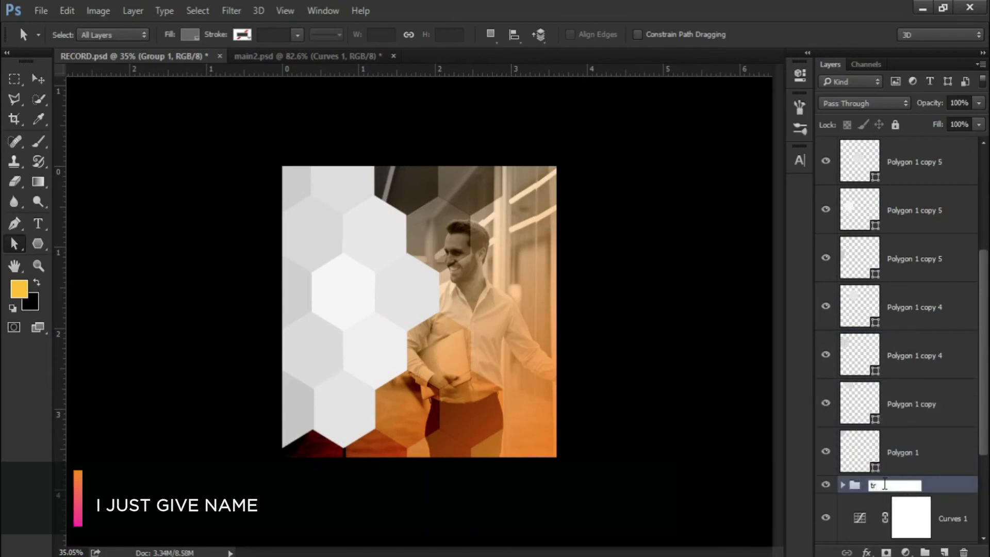
pyautogui.write('nspare')
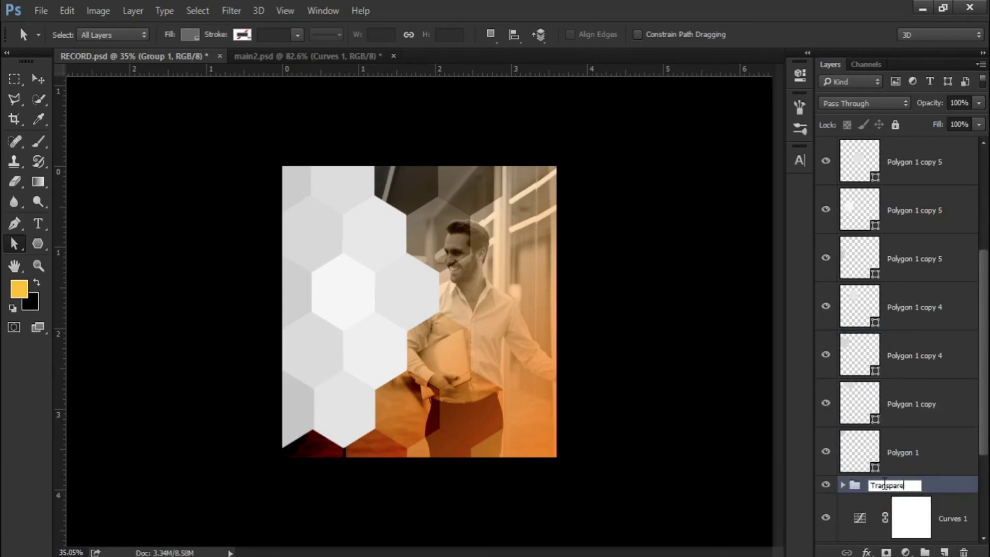
pyautogui.write('nt')
# - Group all the remaining light grey polygon layers and name the group Upper area
pyautogui.click(903, 458)
pyautogui.scroll(4, 906, 459)
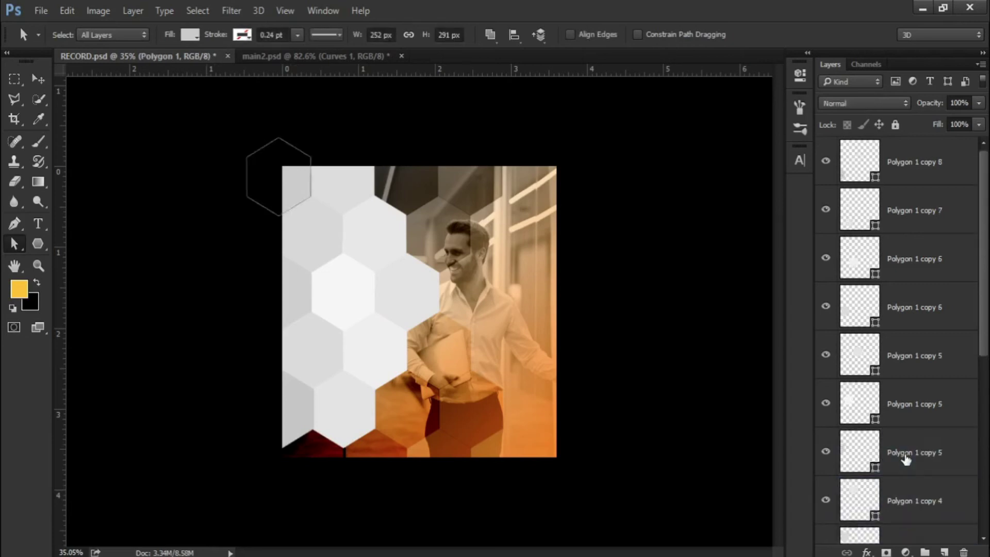
pyautogui.keyDown('shift'); pyautogui.click(937, 179); pyautogui.keyUp('shift')
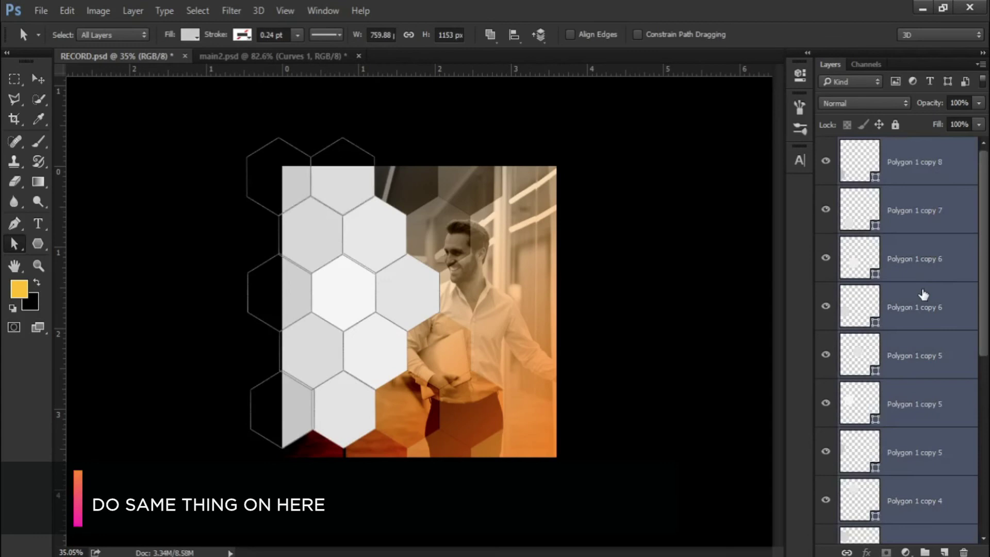
pyautogui.hotkey('ctrl', 'g')
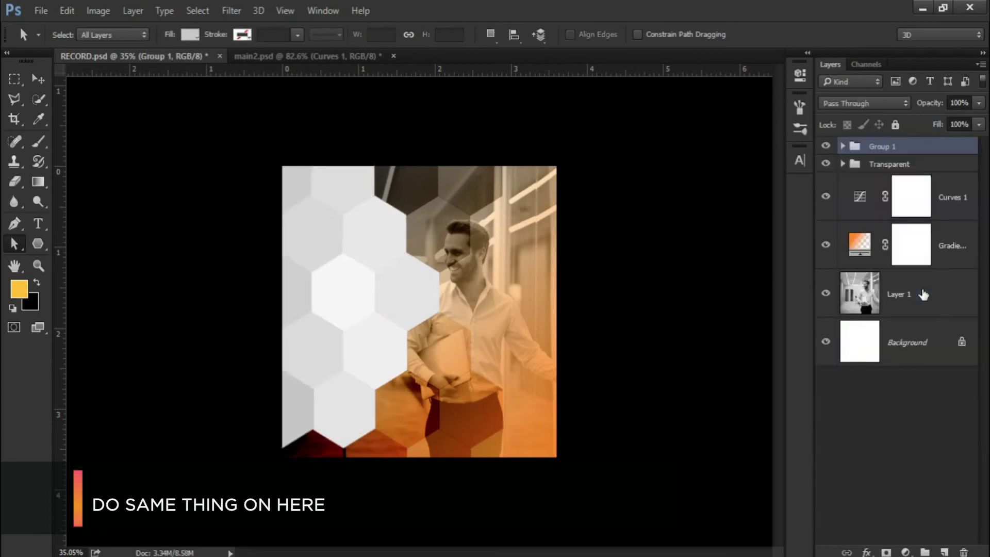
pyautogui.doubleClick(883, 147)
pyautogui.press('BackSpace')
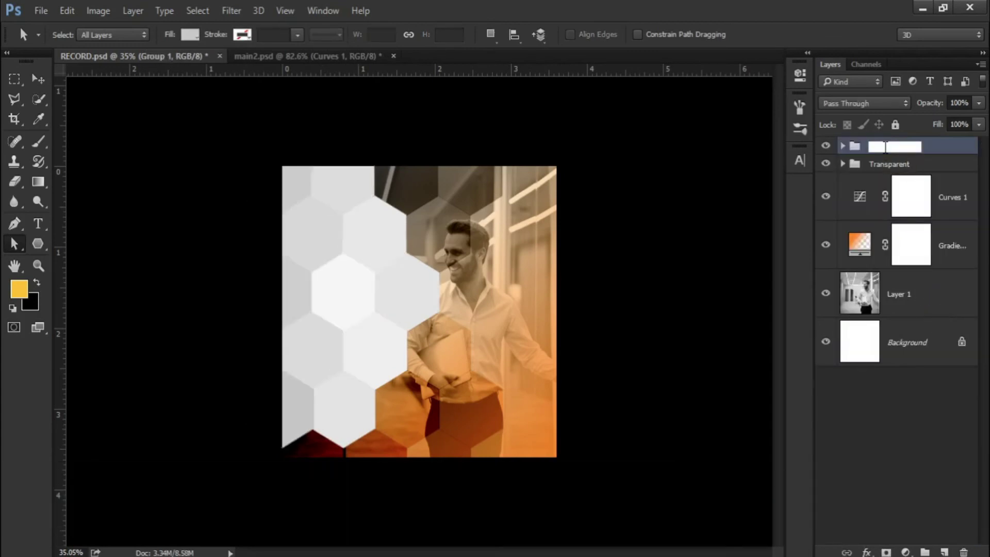
pyautogui.write('Upper area')
pyautogui.click(913, 168)
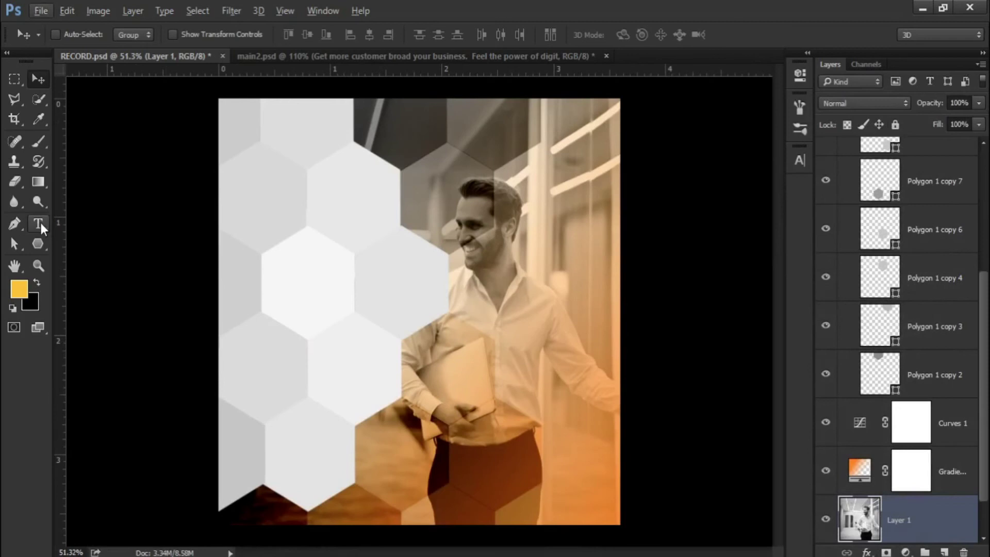
# - Add the text EXPLORE DIGITAL in 16 pt Montserrat Light over the light hexagons, above all other layers
pyautogui.click(40, 223)
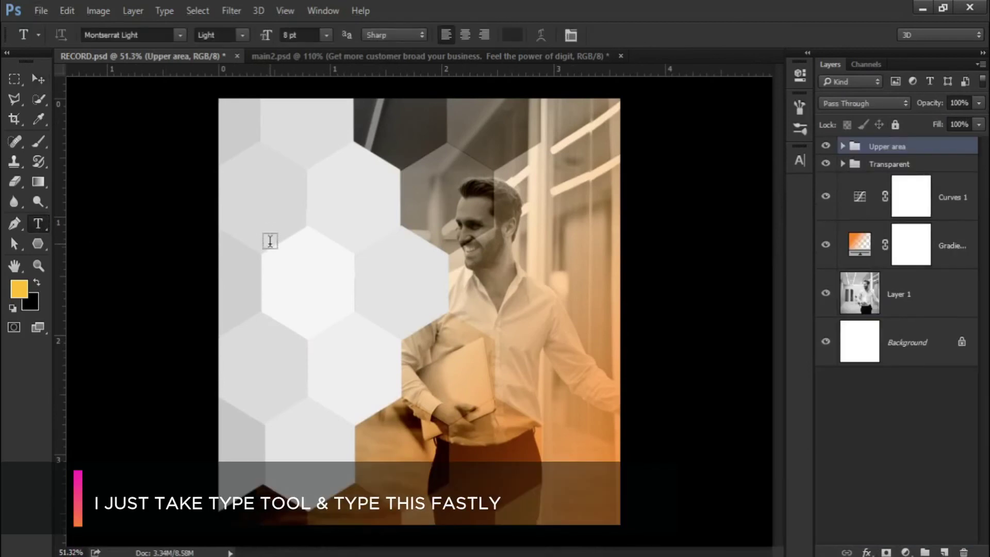
pyautogui.click(270, 241)
pyautogui.click(292, 35)
pyautogui.write('16')
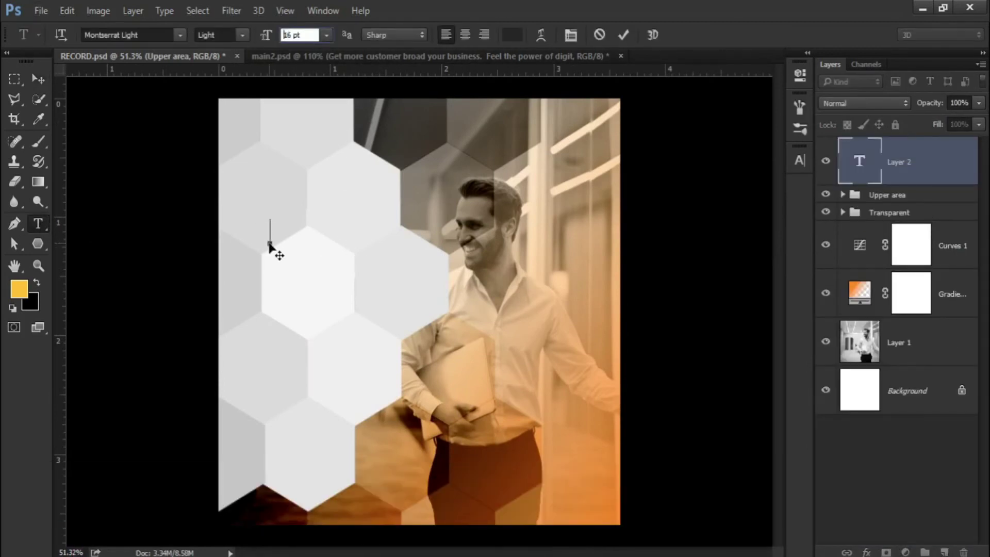
pyautogui.press('Return')
pyautogui.write('EXPLORE DI')
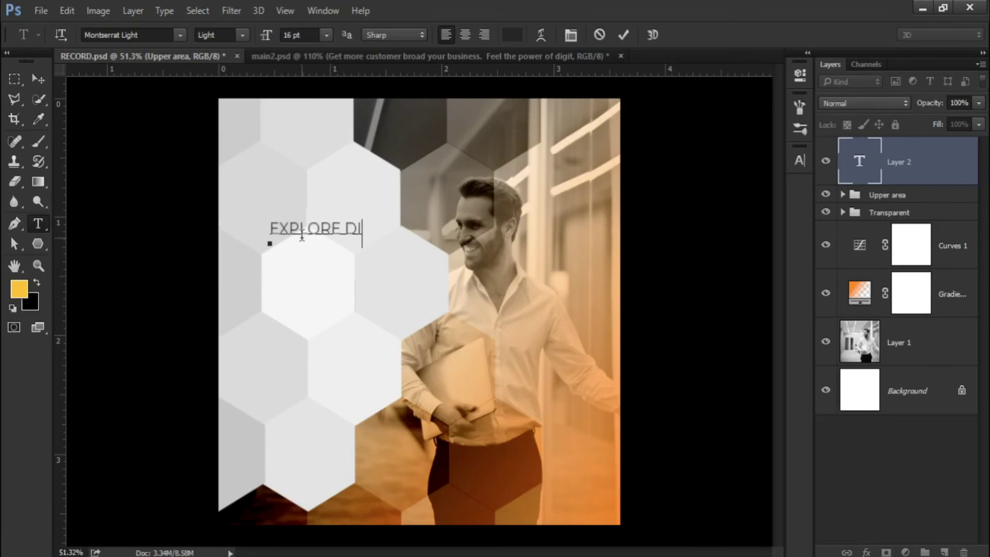
pyautogui.write('L')
# - Duplicate the EXPLORE DIGITAL text just below the original and change the copy's wording to BUSINESS
pyautogui.click(39, 79)
pyautogui.scroll(2, 356, 264)
pyautogui.moveTo(331, 233); pyautogui.dragTo(305, 264)
pyautogui.click(38, 224)
pyautogui.click(375, 262)
pyautogui.moveTo(375, 262); pyautogui.dragTo(212, 256)
pyautogui.write('BU')
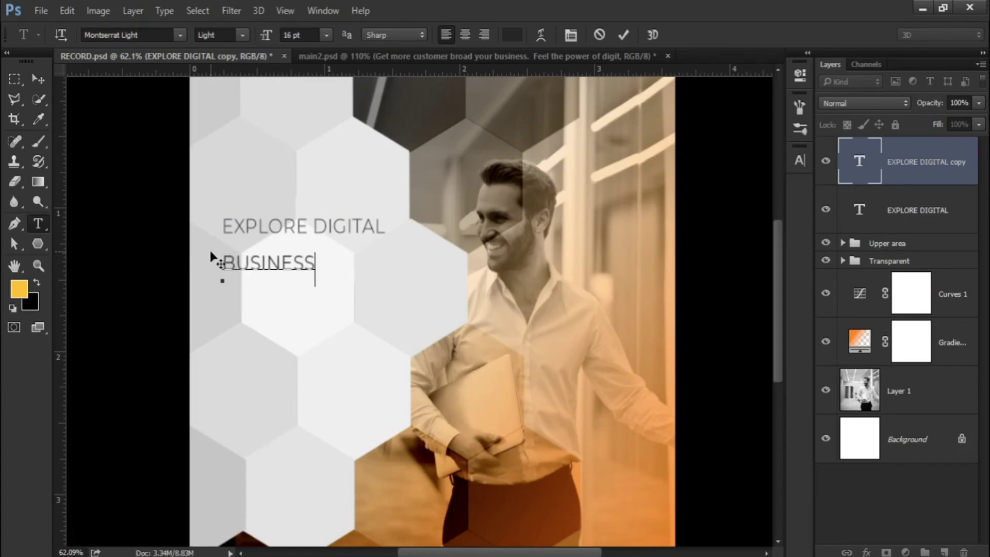
pyautogui.write('SINESS')
# - Set the BUSINESS text to 36 pt and position it left-aligned directly beneath EXPLORE DIGITAL
pyautogui.hotkey('ctrl', 'a')
pyautogui.write('36')
pyautogui.press('Return')
pyautogui.click(39, 79)
pyautogui.moveTo(286, 231); pyautogui.dragTo(282, 254)
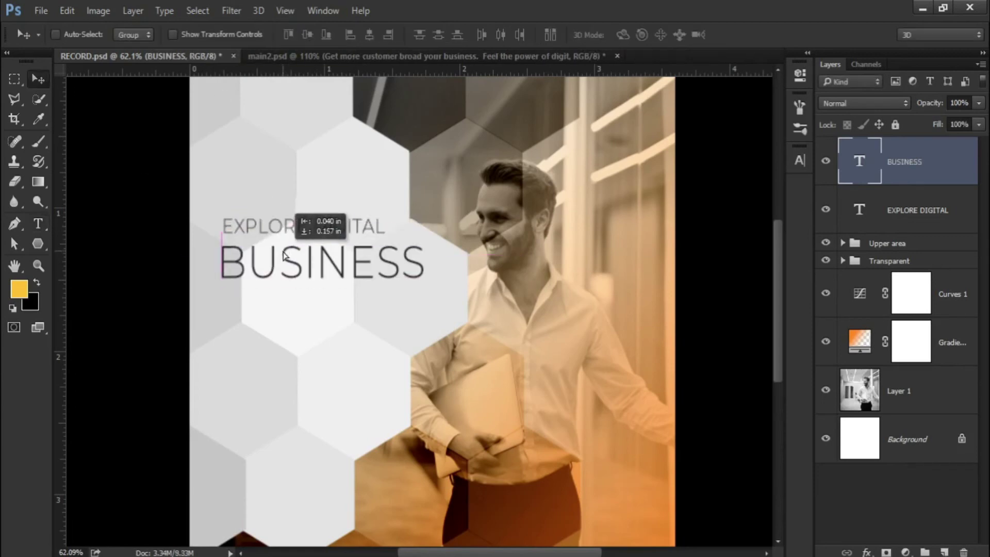
# - Set the BUSINESS text to the Montserrat Black weight and give EXPLORE DIGITAL a slightly heavier weight than Light
pyautogui.click(38, 223)
pyautogui.click(310, 263)
pyautogui.hotkey('ctrl', 'a')
pyautogui.click(242, 35)
pyautogui.click(230, 248)
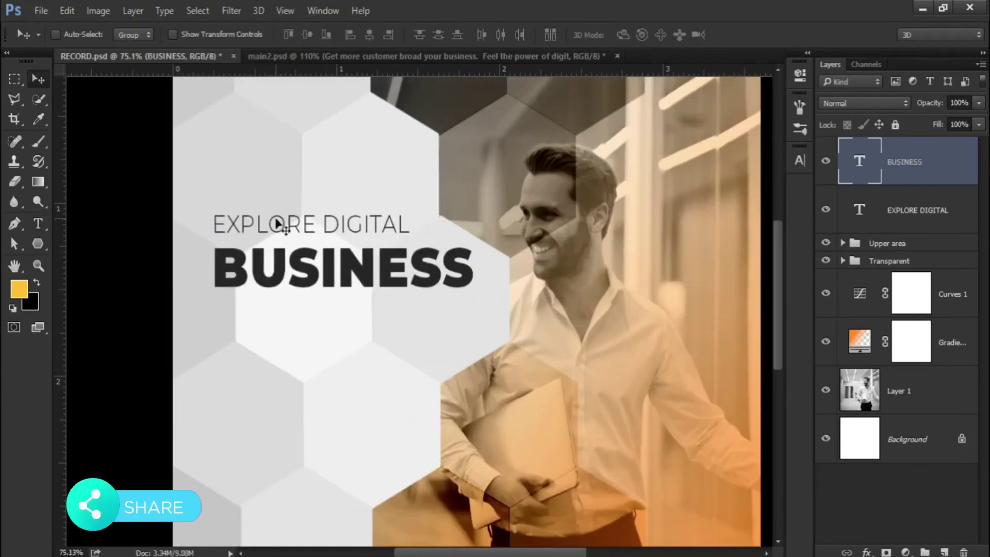
pyautogui.moveTo(410, 232); pyautogui.dragTo(210, 227)
pyautogui.click(243, 35)
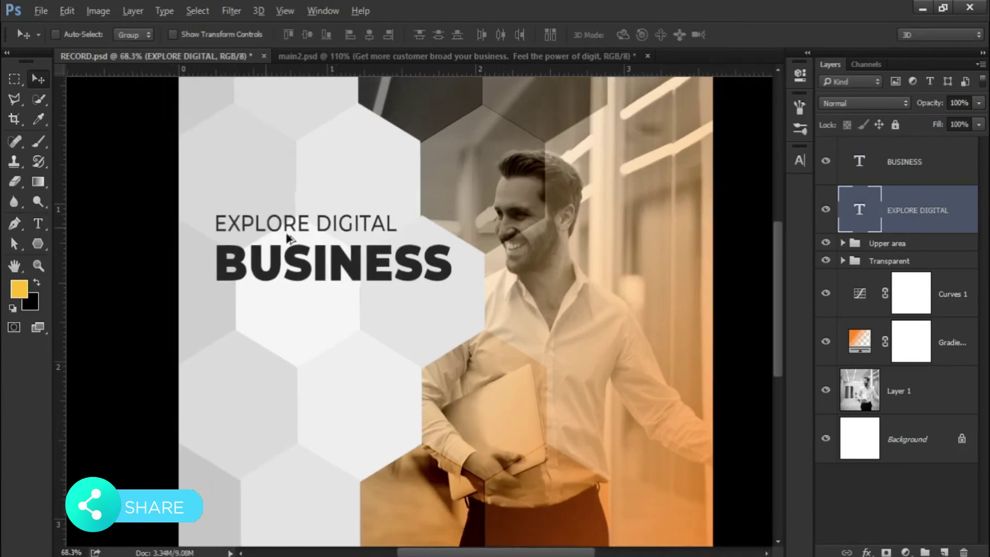
# - Move the EXPLORE DIGITAL and BUSINESS texts together slightly closer to the canvas's left edge
pyautogui.rightClick(310, 252)
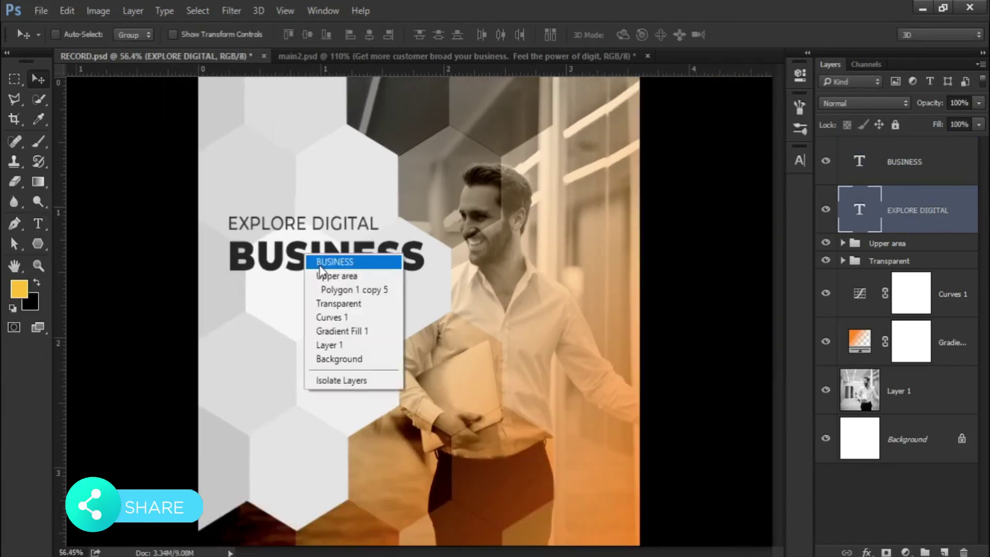
pyautogui.click(335, 261)
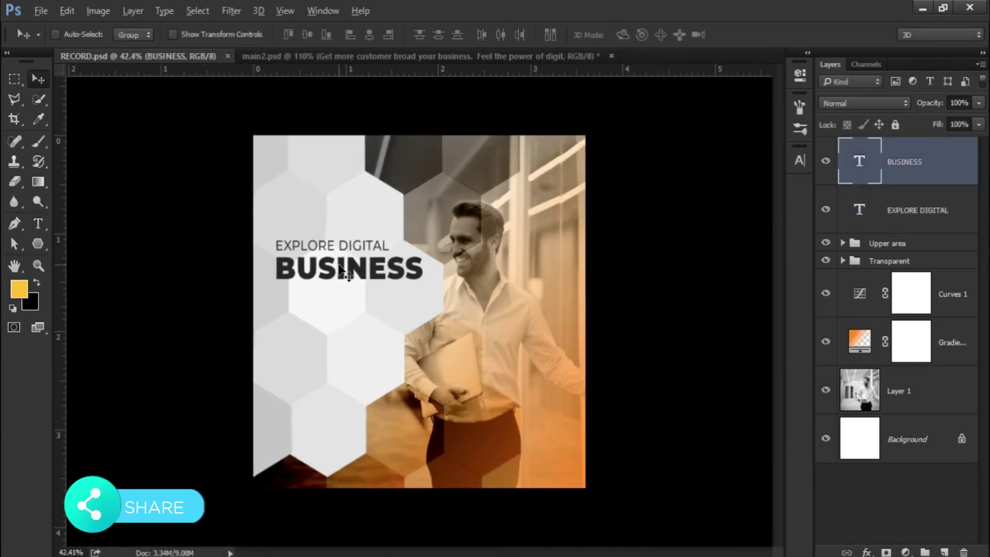
pyautogui.keyDown('shift'); pyautogui.click(964, 212); pyautogui.keyUp('shift')
pyautogui.scroll(1, 379, 284)
pyautogui.scroll(1, 379, 284)
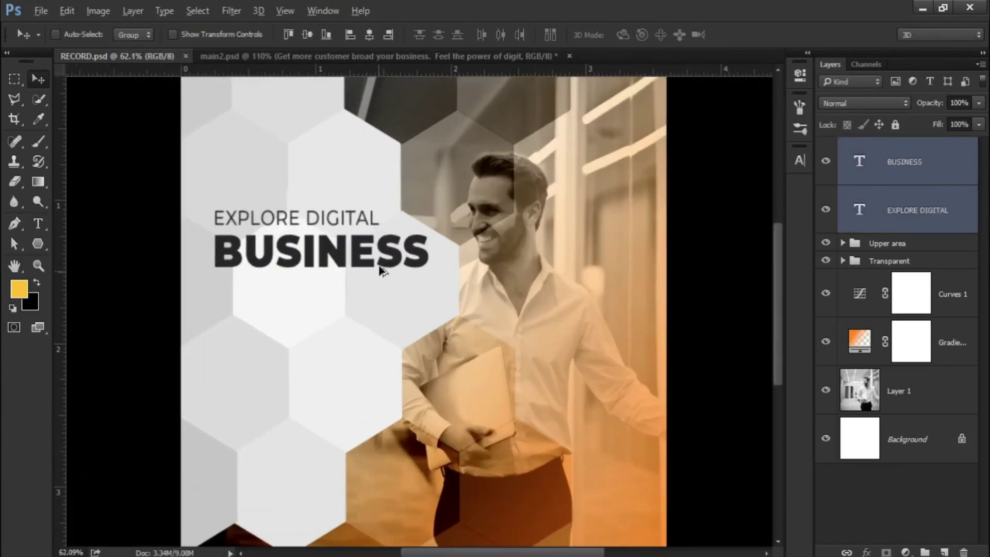
pyautogui.moveTo(382, 263); pyautogui.dragTo(376, 264)
pyautogui.scroll(-2, 377, 264)
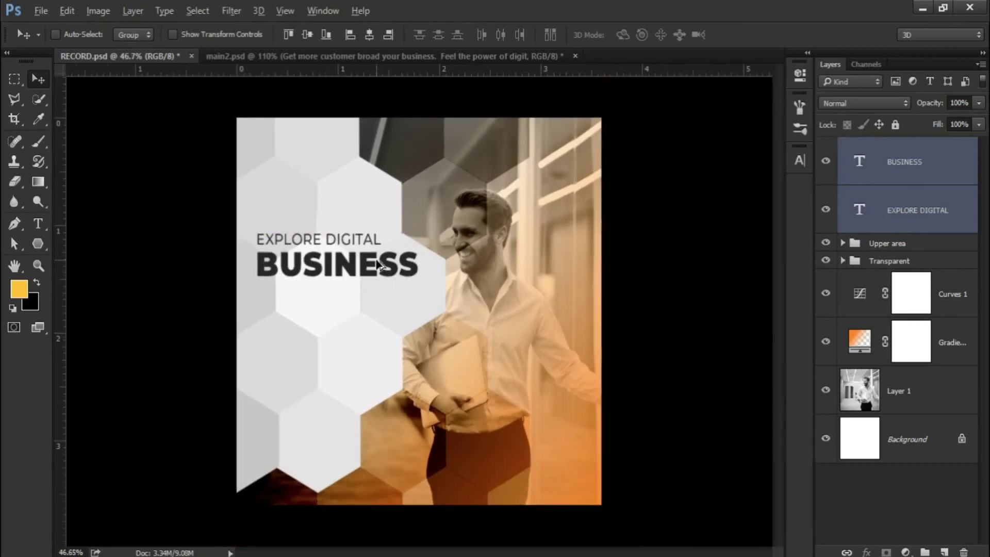
# - Add the two-line text "Get more customer broad your business. Feel the power of digital" on the light hexagons below BUSINESS
pyautogui.scroll(3, 355, 315)
pyautogui.press('t')
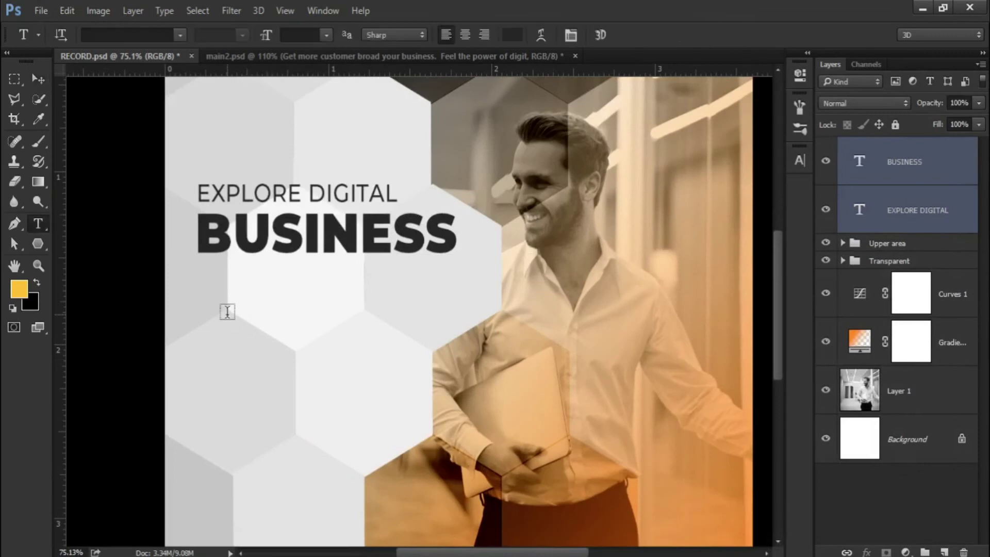
pyautogui.click(227, 311)
# - Set the two-line tagline to 9.27 pt with 7 pt leading and place it left-aligned directly beneath BUSINESS
pyautogui.hotkey('ctrl', 'a')
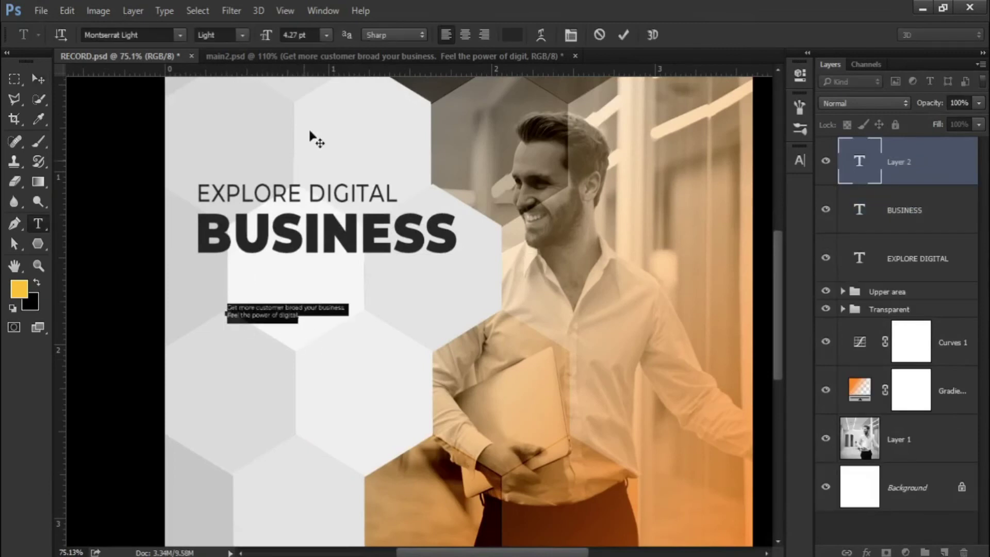
pyautogui.moveTo(266, 35); pyautogui.dragTo(273, 38)
pyautogui.click(800, 164)
pyautogui.moveTo(715, 192); pyautogui.dragTo(718, 194)
pyautogui.click(38, 79)
pyautogui.moveTo(291, 309); pyautogui.dragTo(282, 286)
pyautogui.scroll(2, 261, 278)
pyautogui.scroll(-1, 266, 296)
pyautogui.scroll(-4, 283, 293)
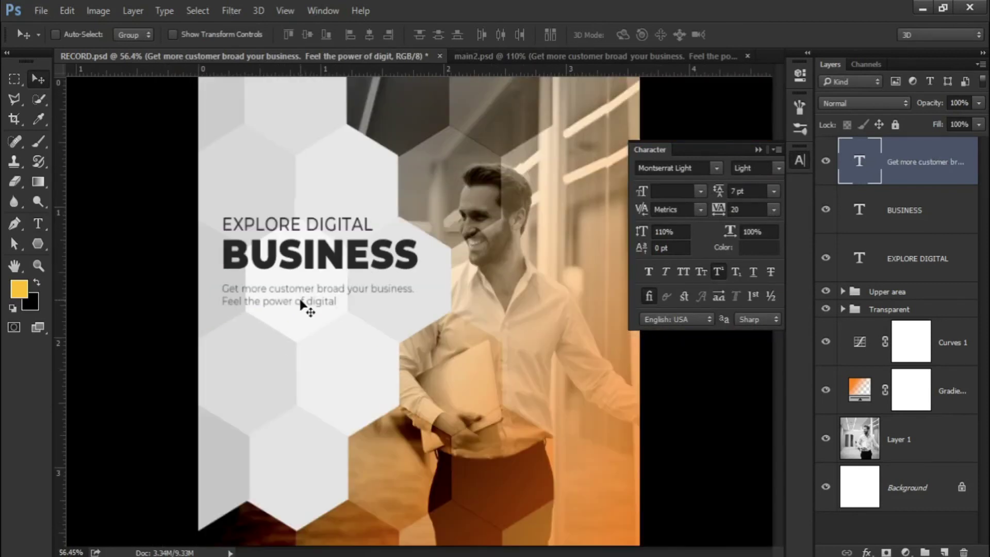
# - Change the tagline's font weight to Montserrat Medium
pyautogui.doubleClick(300, 301)
pyautogui.hotkey('ctrl', 'a')
pyautogui.click(219, 35)
pyautogui.click(216, 144)
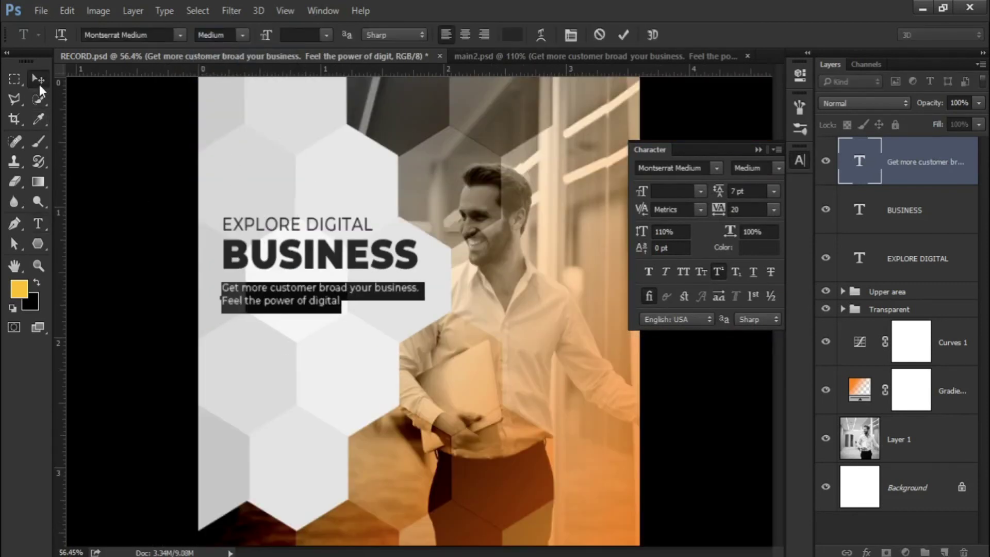
pyautogui.click(38, 79)
pyautogui.click(482, 283)
pyautogui.scroll(-1, 390, 287)
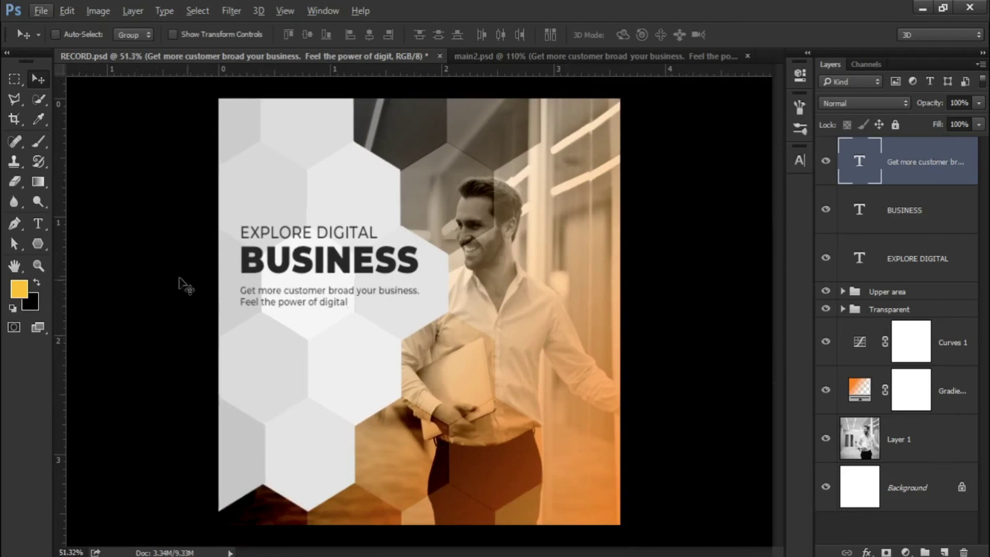
# - Draw a rectangle shape about 217 × 63 px on the light hexagons below the tagline
pyautogui.click(38, 244)
pyautogui.click(129, 241)
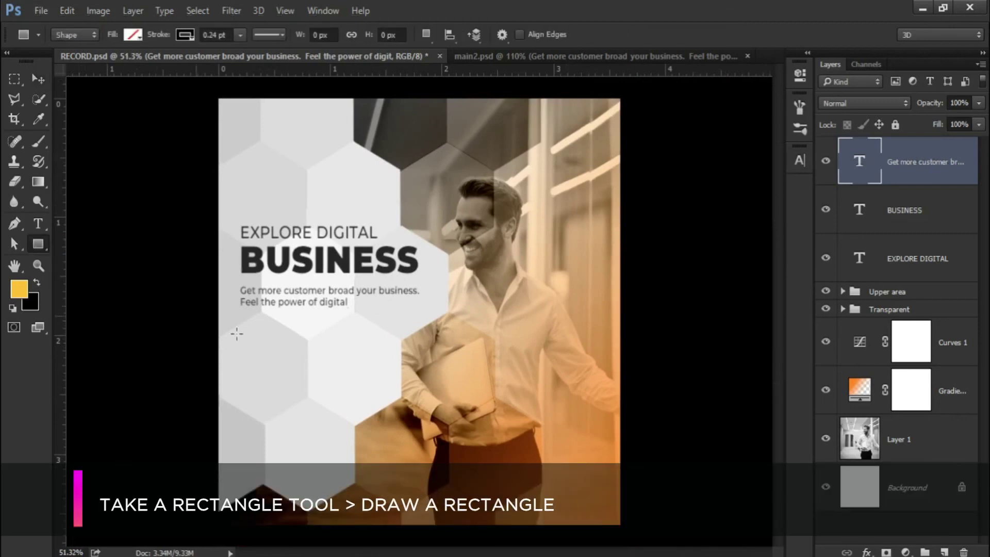
pyautogui.moveTo(267, 348); pyautogui.dragTo(348, 371)
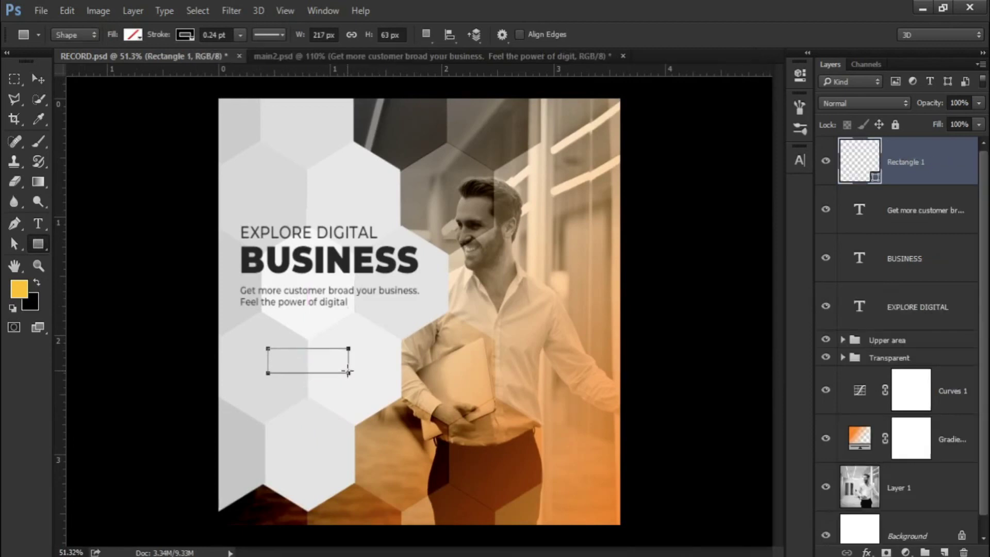
# - Remove the rectangle's stroke and fill it with the dark blue colour 0a0d20
pyautogui.click(178, 40)
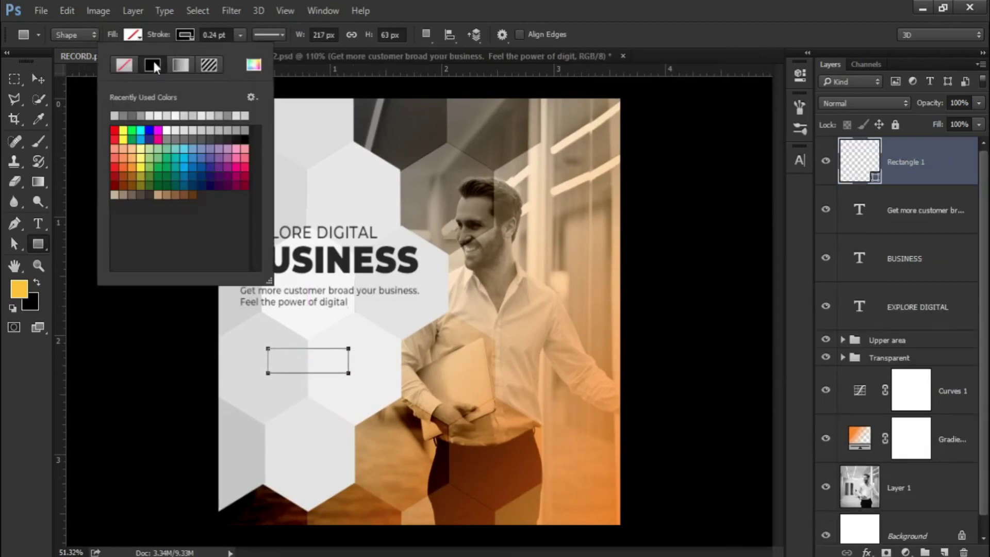
pyautogui.click(129, 62)
pyautogui.click(132, 36)
pyautogui.click(202, 64)
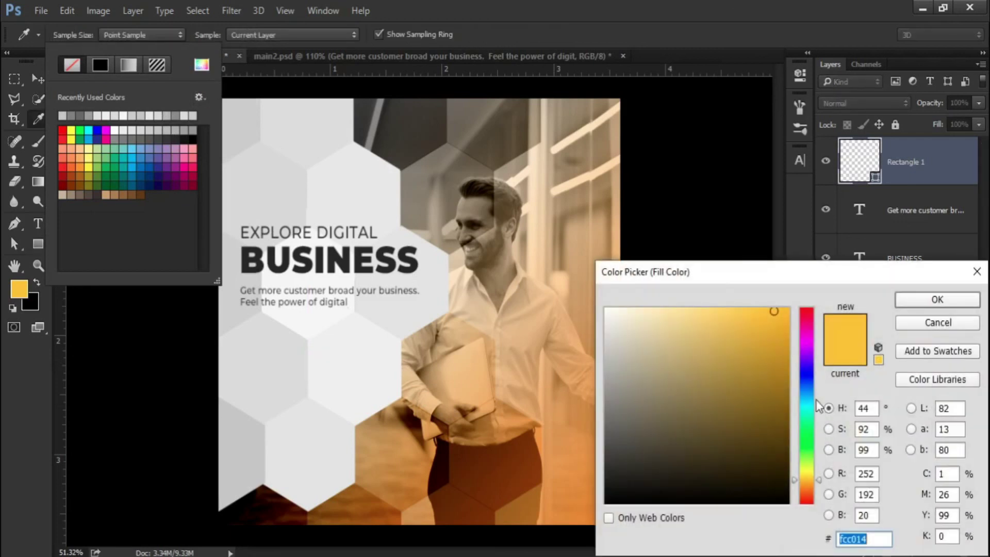
pyautogui.click(807, 376)
pyautogui.click(727, 478)
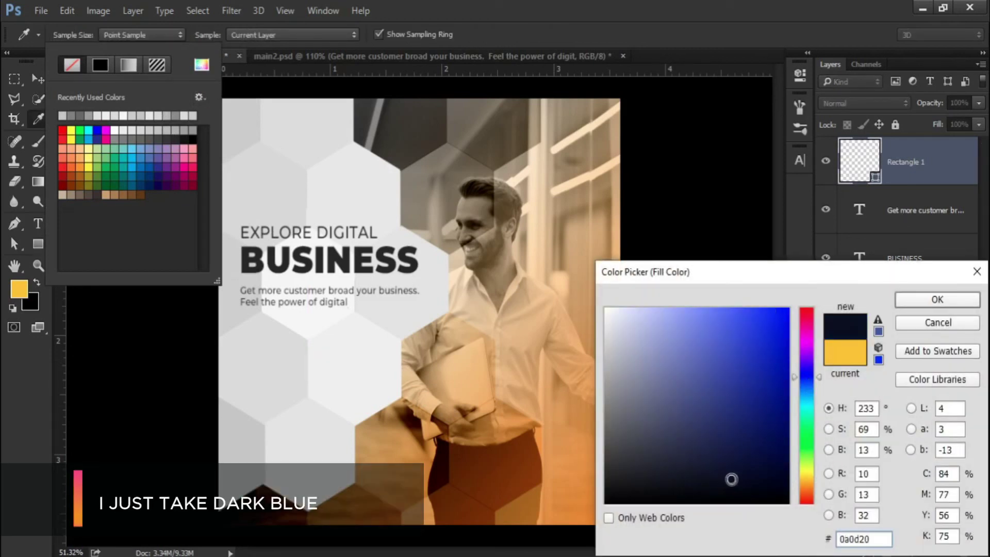
pyautogui.press('Return')
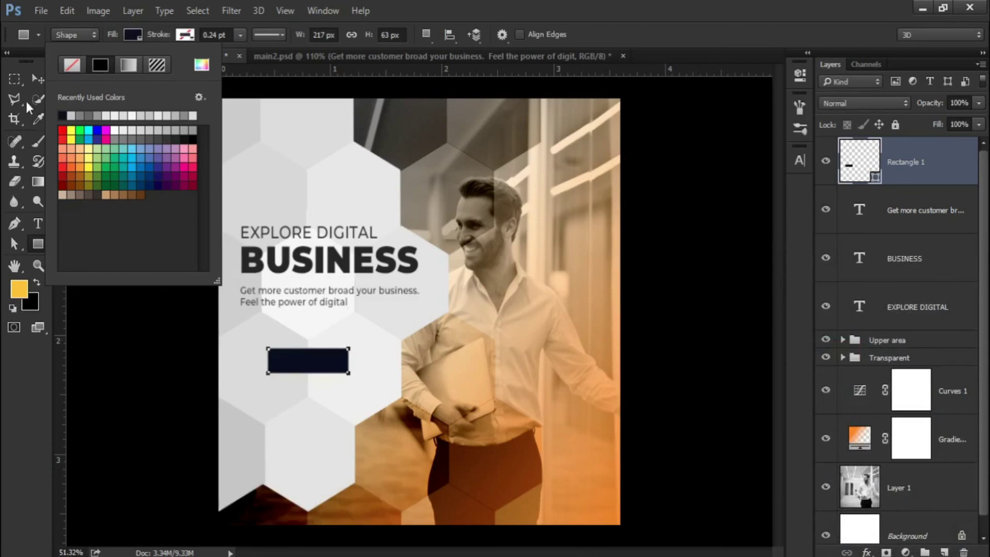
pyautogui.click(36, 80)
# - Add the text LEARN MORE, colour it white and place it on the dark blue rectangle
pyautogui.scroll(1, 308, 338)
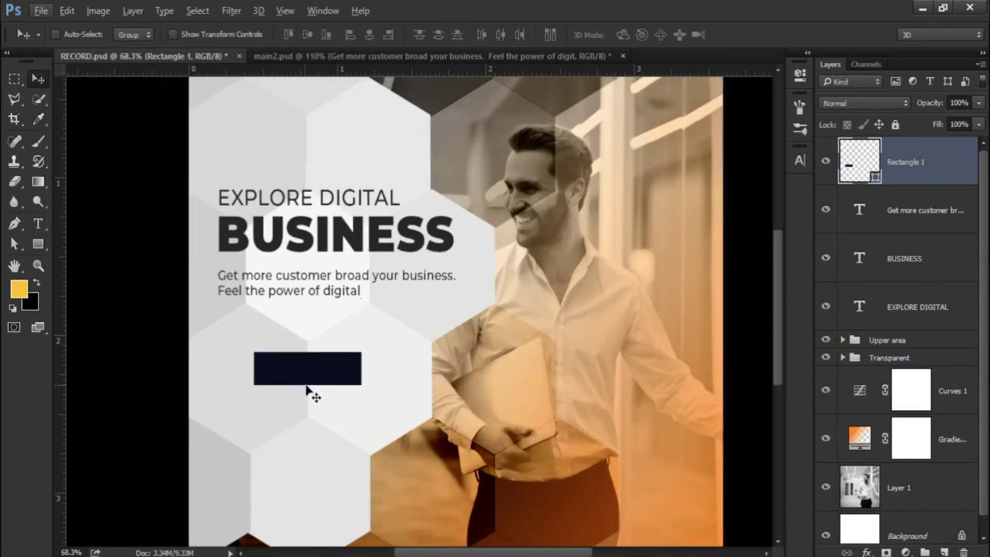
pyautogui.click(41, 227)
pyautogui.click(289, 339)
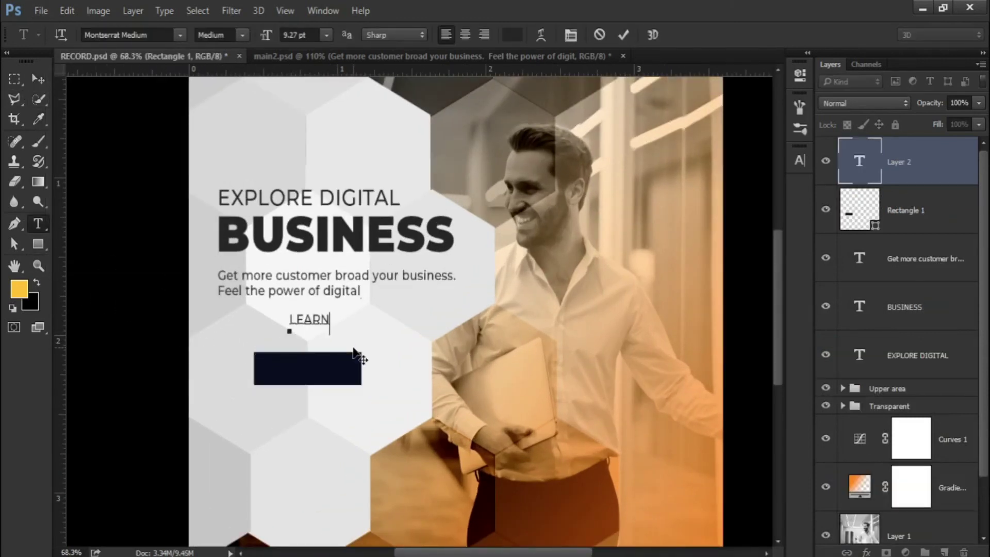
pyautogui.moveTo(372, 313); pyautogui.dragTo(262, 310)
pyautogui.click(512, 35)
pyautogui.click(610, 309)
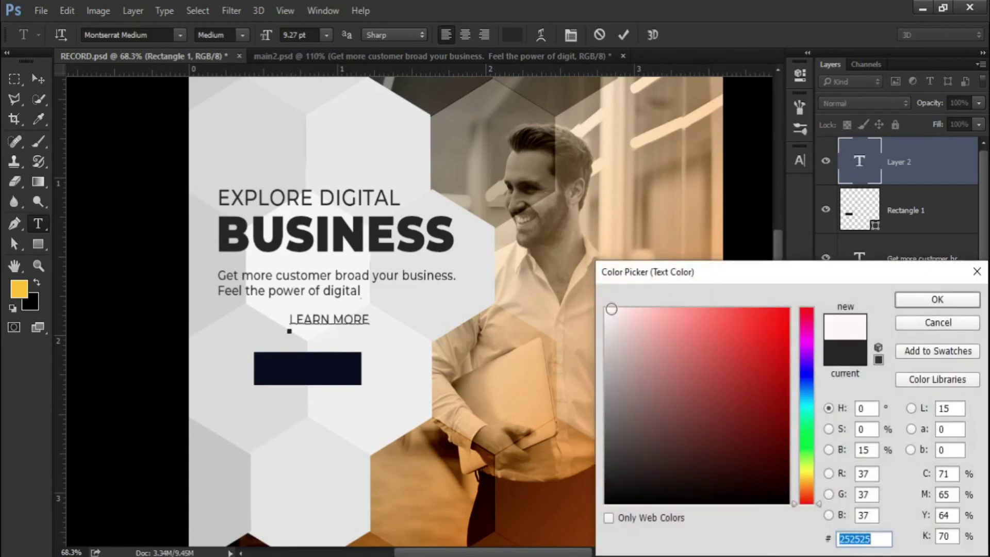
pyautogui.click(911, 301)
pyautogui.click(39, 79)
pyautogui.moveTo(338, 315); pyautogui.dragTo(245, 365)
# - Change the LEARN MORE text's font weight to SemiBold
pyautogui.scroll(1, 330, 366)
pyautogui.press('t')
pyautogui.click(351, 370)
pyautogui.click(243, 35)
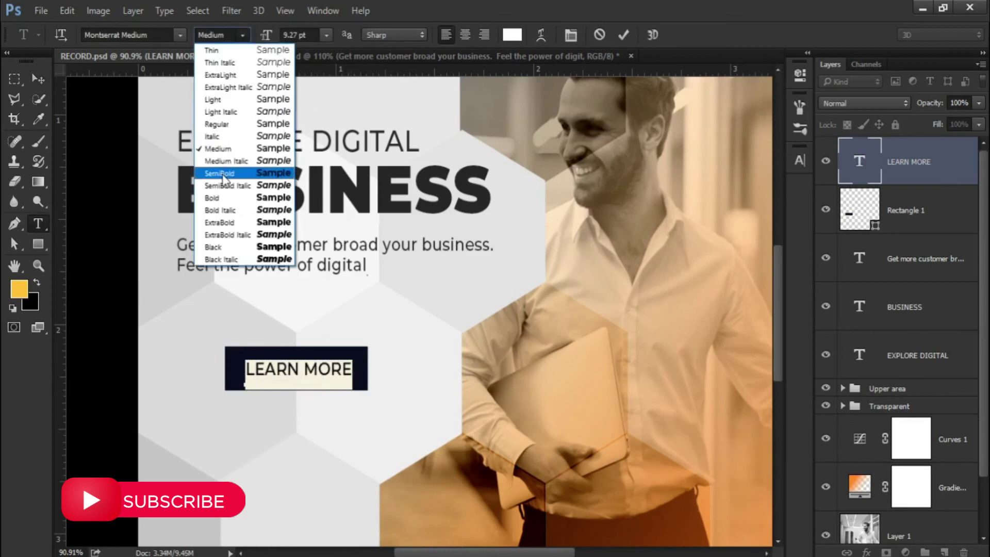
pyautogui.click(222, 174)
pyautogui.click(39, 80)
# - Centre LEARN MORE on the dark blue rectangle, and scale the text and rectangle together slightly larger
pyautogui.scroll(1, 297, 341)
pyautogui.scroll(-8, 318, 381)
pyautogui.moveTo(318, 376)
pyautogui.mouseDown()
pyautogui.moveTo(350, 382)
pyautogui.moveTo(323, 372)
pyautogui.mouseUp()
pyautogui.keyDown('ctrl'); pyautogui.keyDown('shift'); pyautogui.click(274, 365); pyautogui.keyUp('shift'); pyautogui.keyUp('ctrl')
pyautogui.scroll(3, 320, 379)
pyautogui.hotkey('ctrl', 't')
pyautogui.press('Return')
pyautogui.scroll(-2, 323, 372)
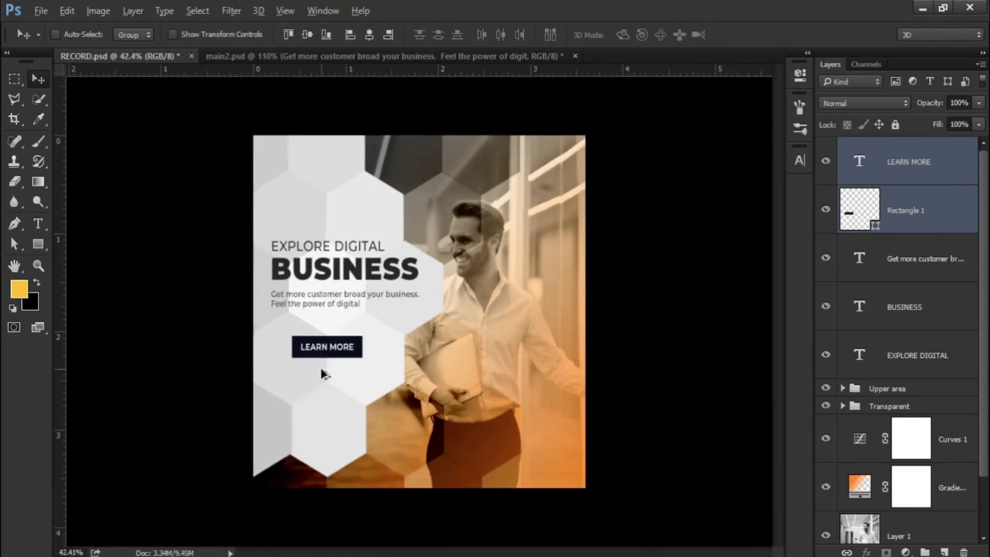
# - Add the contact phone number in white 12 pt Montserrat SemiBold near the lower-right corner of the design
pyautogui.press('t')
pyautogui.click(531, 446)
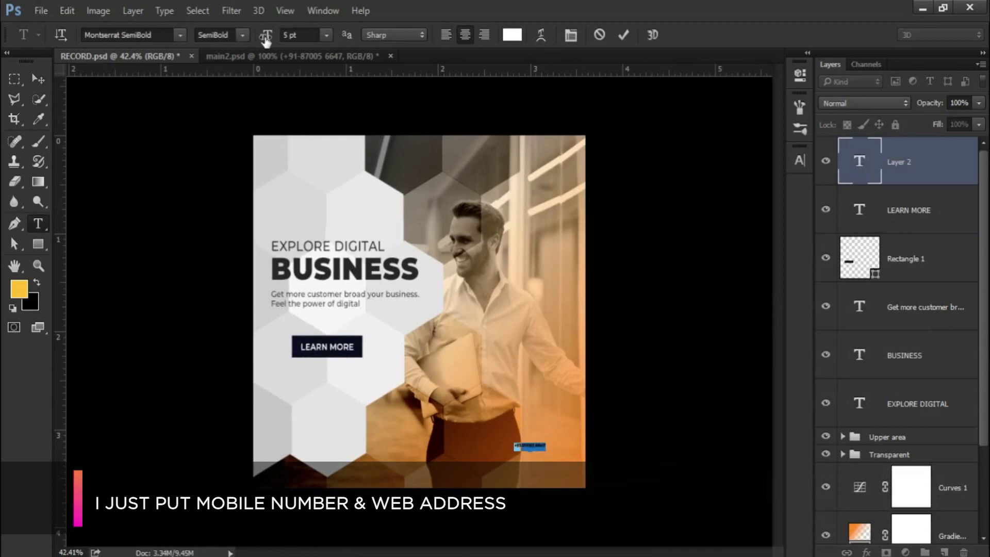
pyautogui.moveTo(266, 41); pyautogui.dragTo(269, 44)
pyautogui.click(38, 79)
pyautogui.scroll(7, 561, 481)
pyautogui.moveTo(596, 405); pyautogui.dragTo(595, 425)
pyautogui.scroll(4, 608, 490)
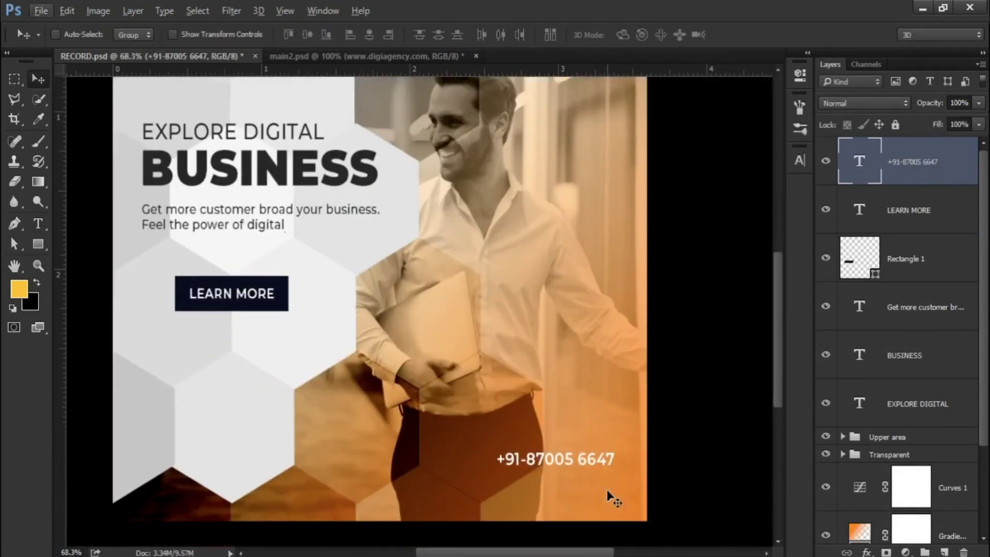
pyautogui.scroll(-1, 608, 498)
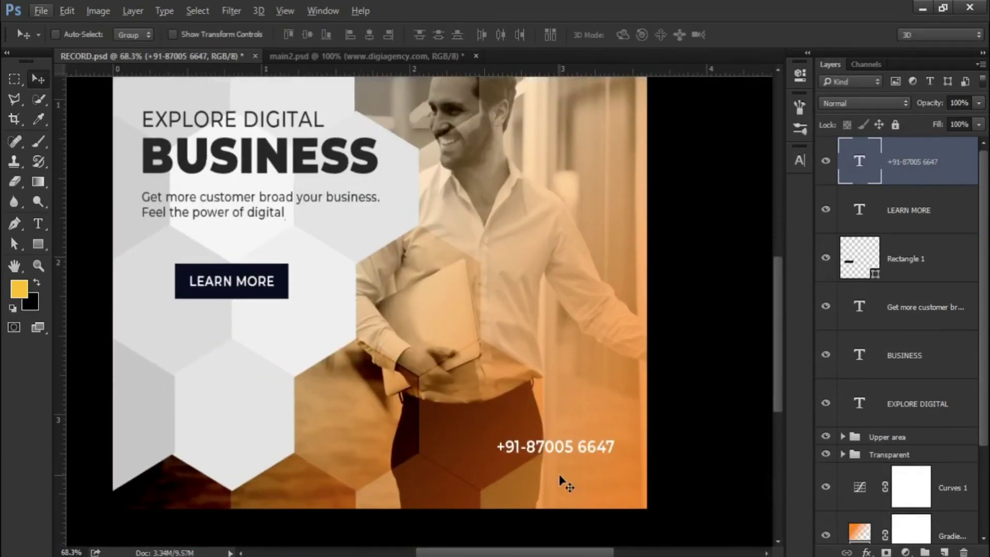
pyautogui.press('t')
pyautogui.click(503, 475)
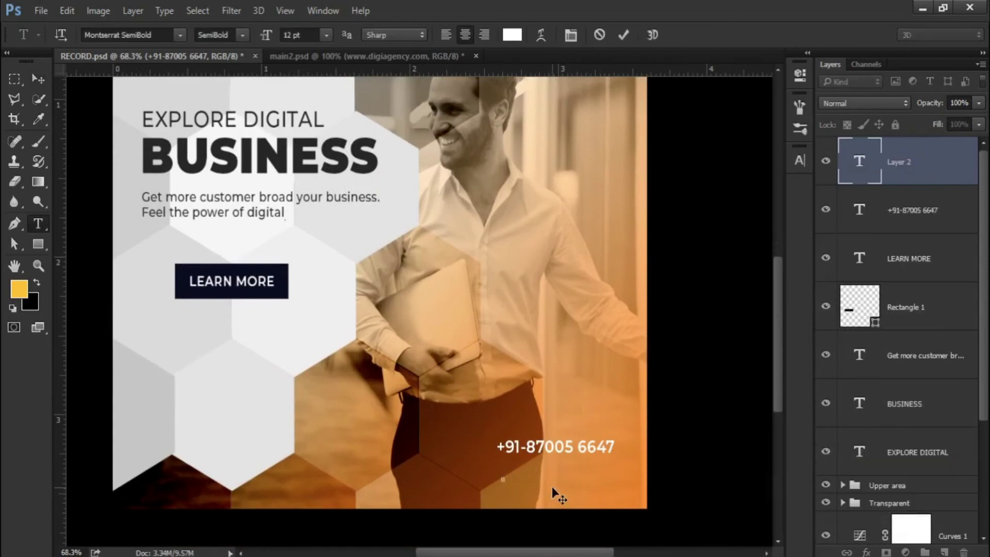
pyautogui.write('www.digiagency.com')
pyautogui.click(38, 79)
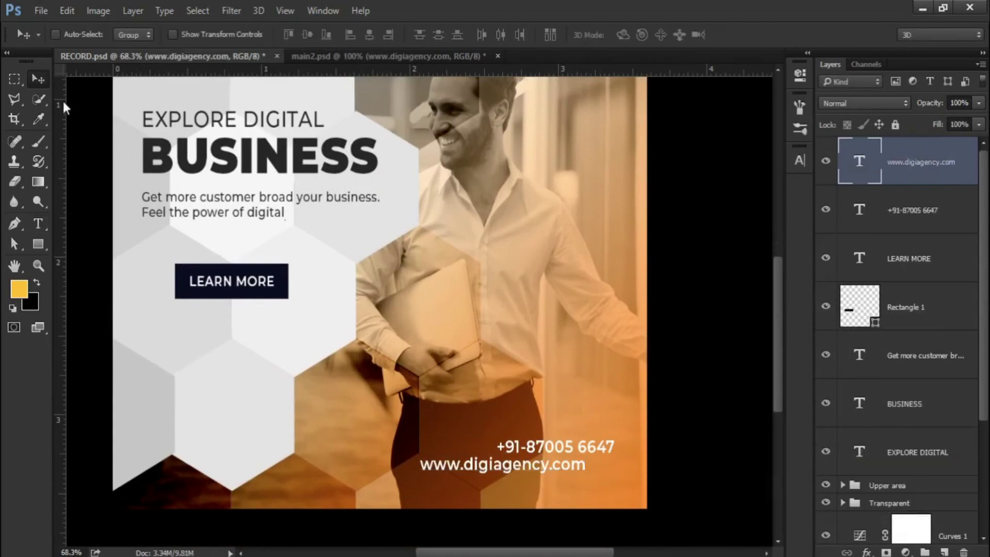
pyautogui.scroll(1, 478, 458)
pyautogui.scroll(1, 479, 457)
pyautogui.moveTo(563, 482); pyautogui.dragTo(596, 483)
pyautogui.scroll(-5, 531, 464)
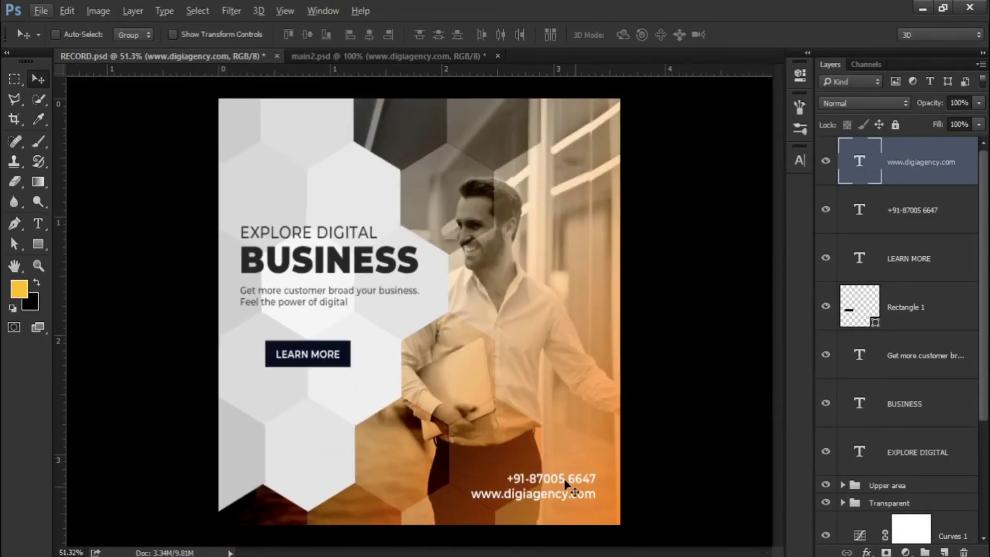
# - Switch to the main2.psd document to compare the design with the reference version
pyautogui.hotkey('ctrl', 'Tab')
pyautogui.scroll(-1, 579, 421)
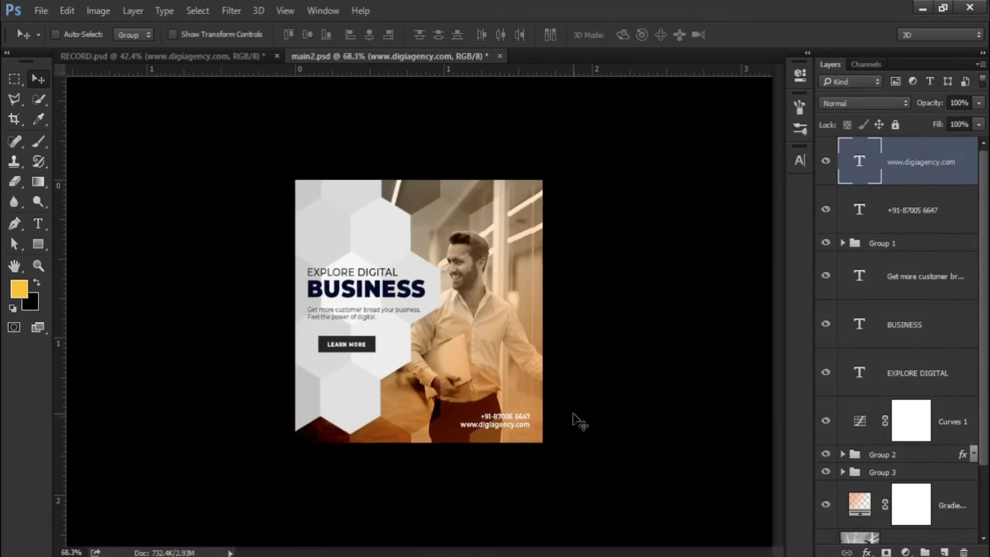